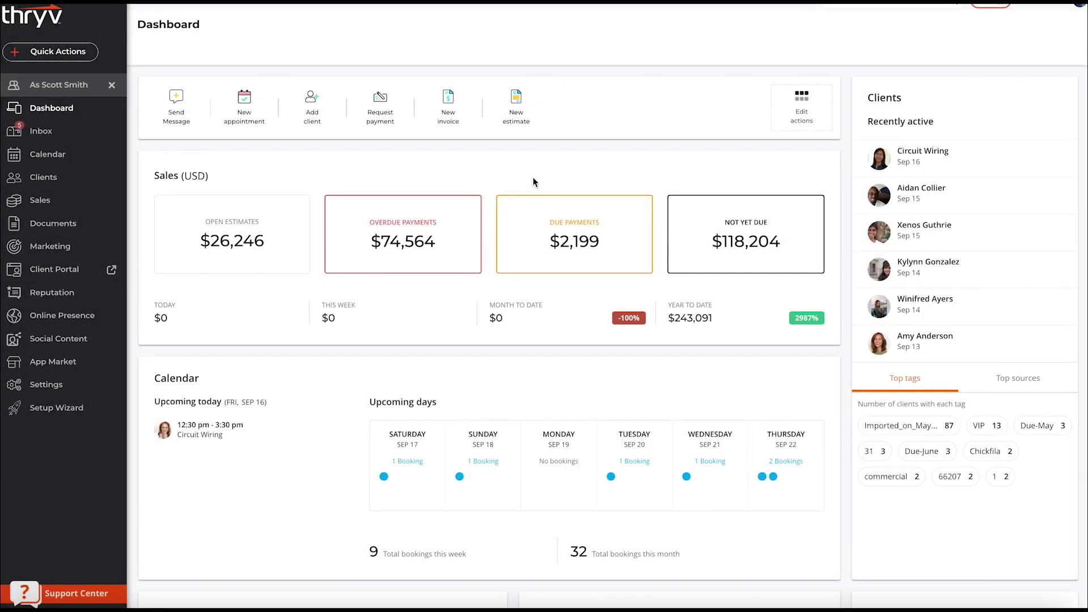
- Go to Sales > ThryvPay and start the ThryvPay sign-up form
{"action": "left_click", "coordinate": [53, 202]}
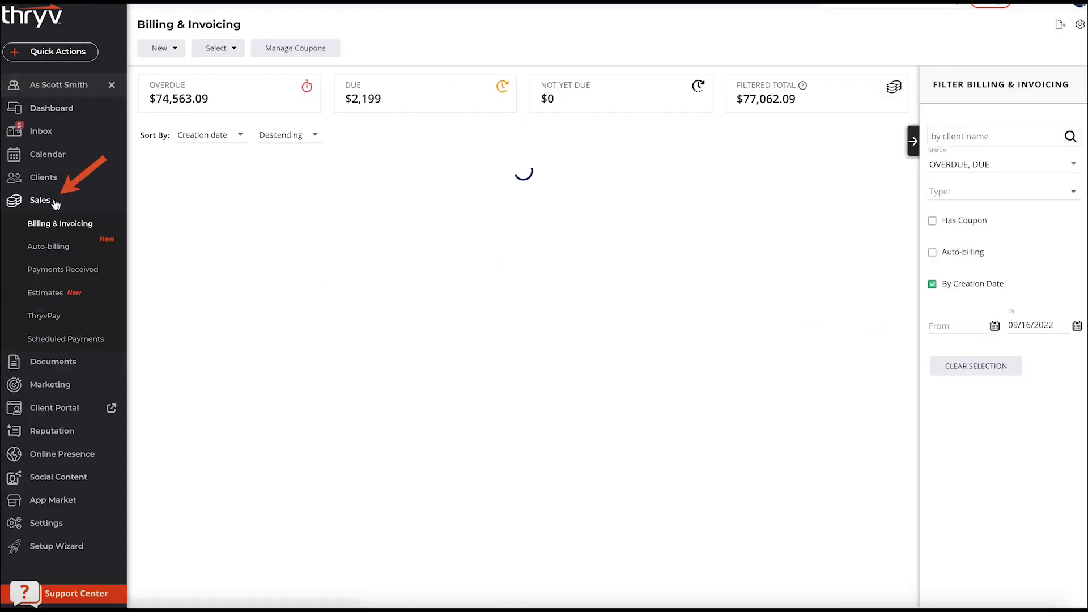
{"action": "left_click", "coordinate": [52, 317]}
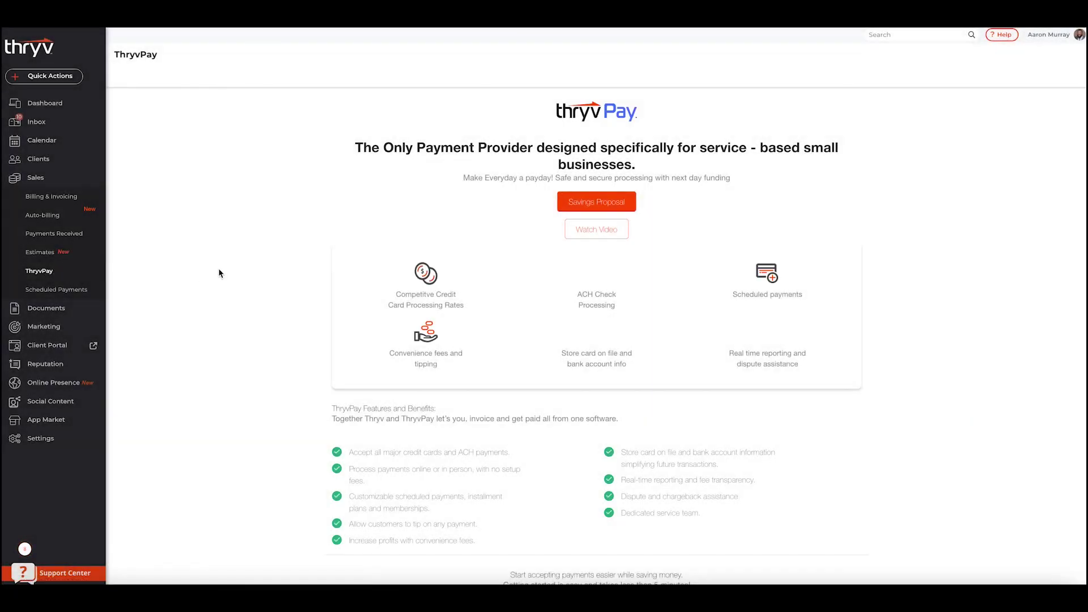
{"action": "scroll", "coordinate": [272, 453], "scroll_direction": "down", "scroll_amount": 1}
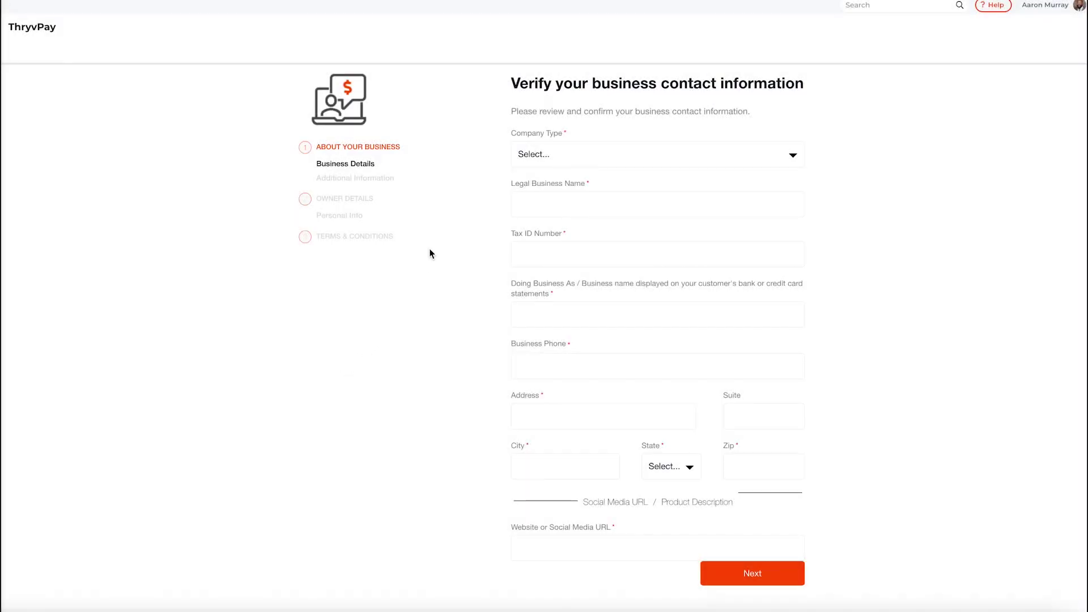
{"action": "left_click", "coordinate": [529, 158]}
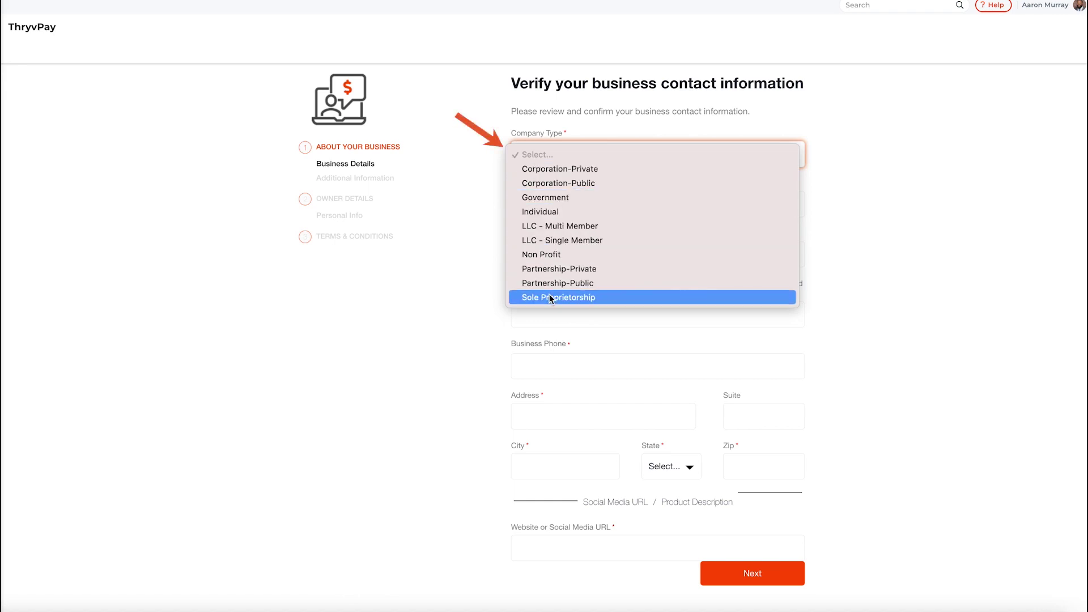
- Set company type Corporation-Private, legal name Petspaw, the tax ID, and DBA PetsPaw
{"action": "left_click", "coordinate": [558, 169]}
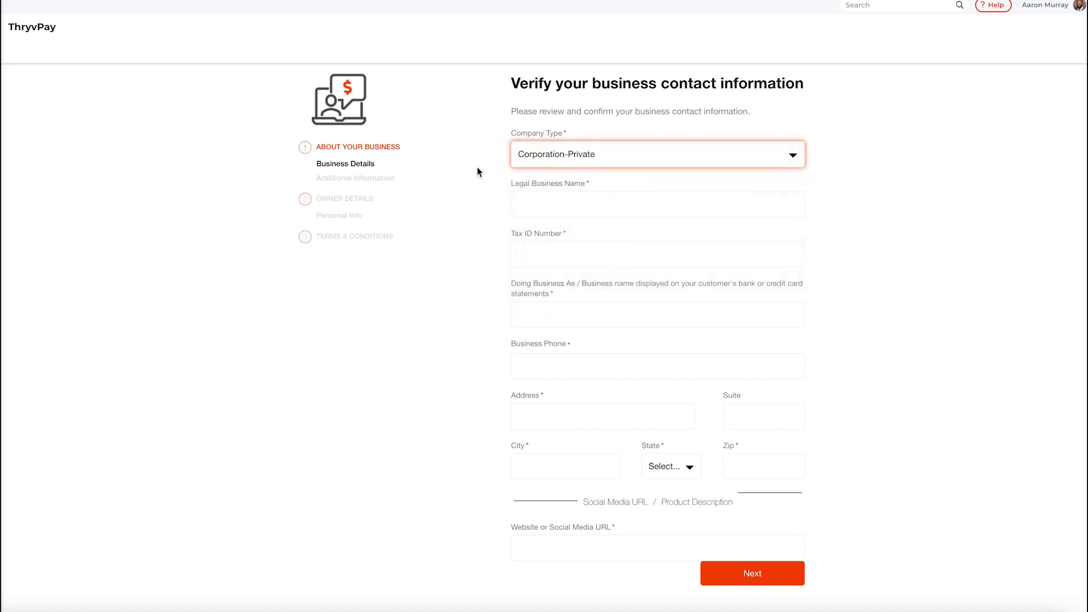
{"action": "key", "text": "Tab"}
{"action": "type", "text": "Pe"}
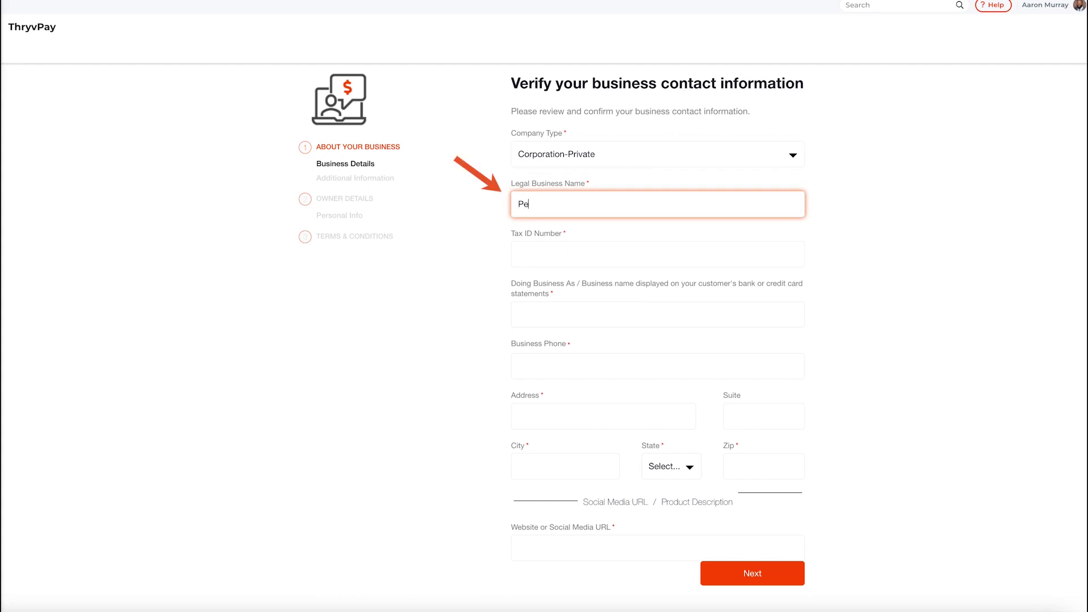
{"action": "type", "text": "tspaw"}
{"action": "left_click", "coordinate": [896, 139]}
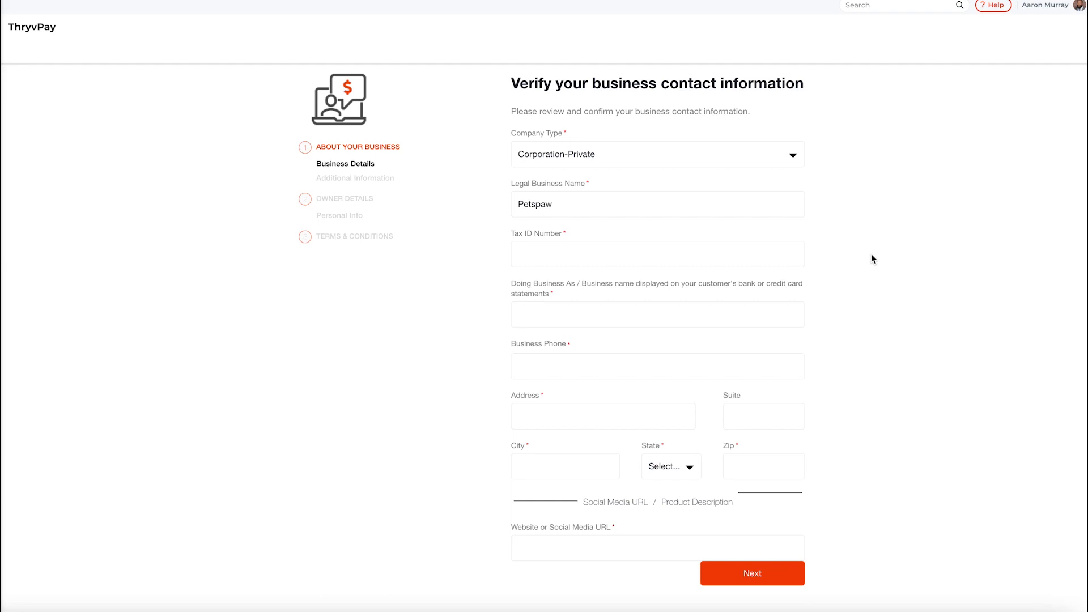
{"action": "left_click", "coordinate": [657, 254]}
{"action": "type", "text": "123456789"}
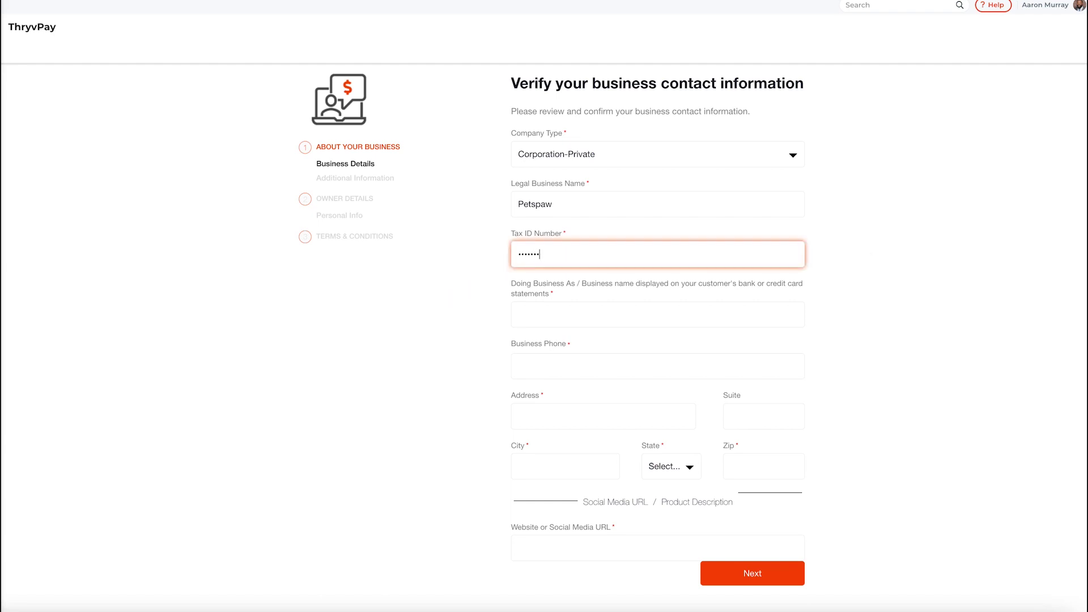
{"action": "left_click", "coordinate": [461, 239]}
{"action": "left_click", "coordinate": [535, 313]}
{"action": "type", "text": "PetsPaw"}
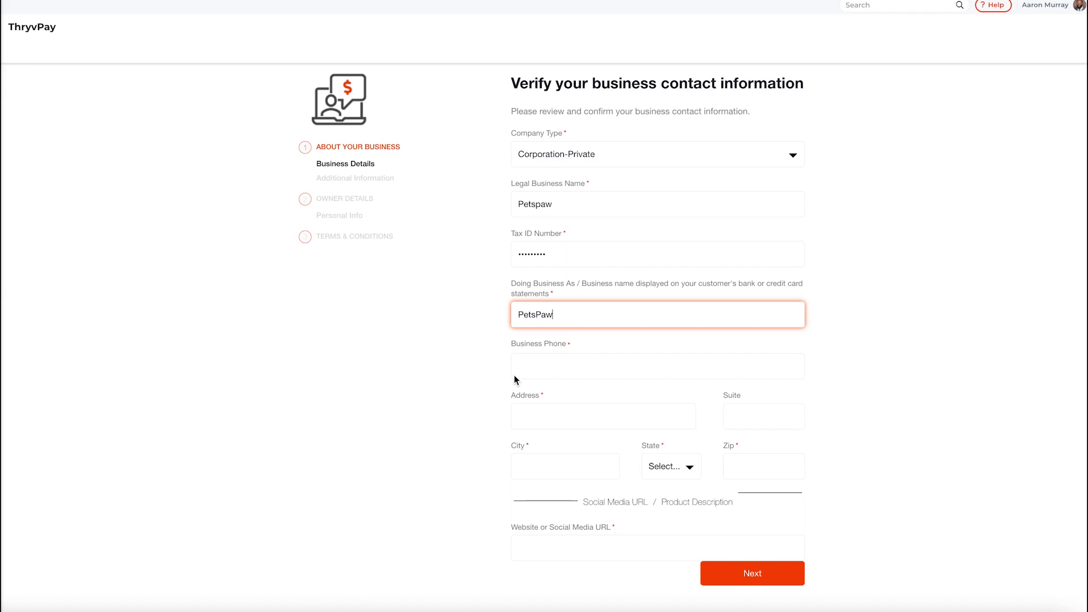
{"action": "left_click", "coordinate": [514, 375]}
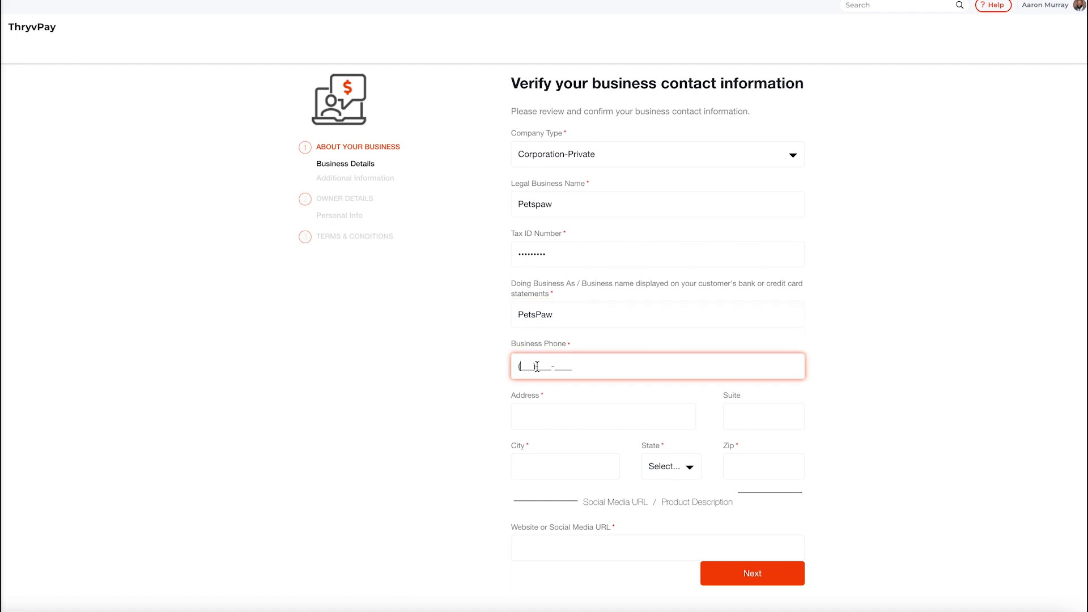
{"action": "left_click", "coordinate": [566, 416]}
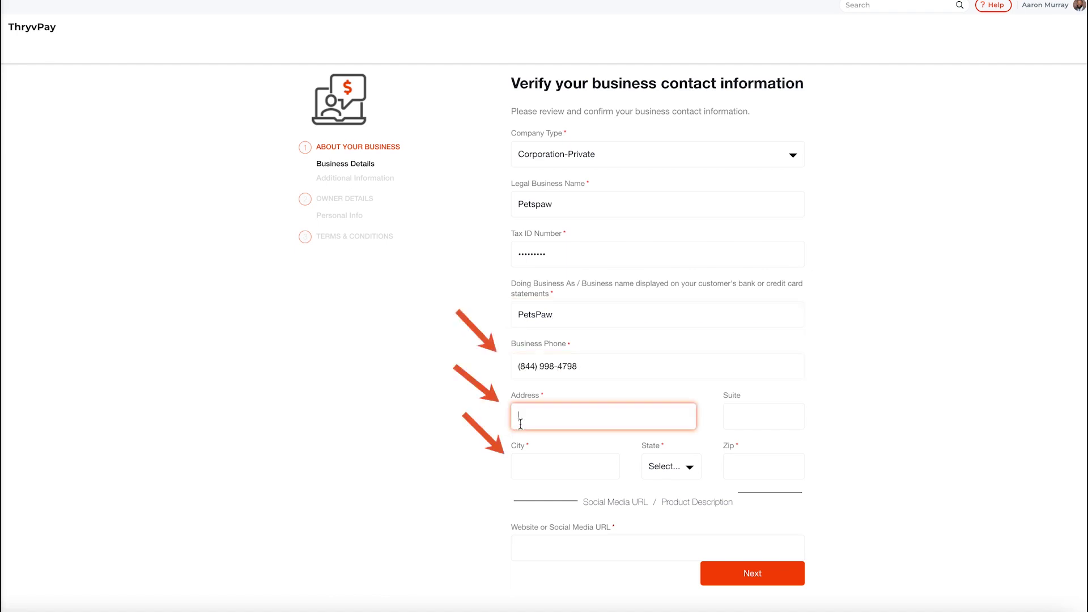
{"action": "key", "text": "Tab"}
{"action": "type", "text": "Grapevine"}
{"action": "left_click", "coordinate": [687, 471]}
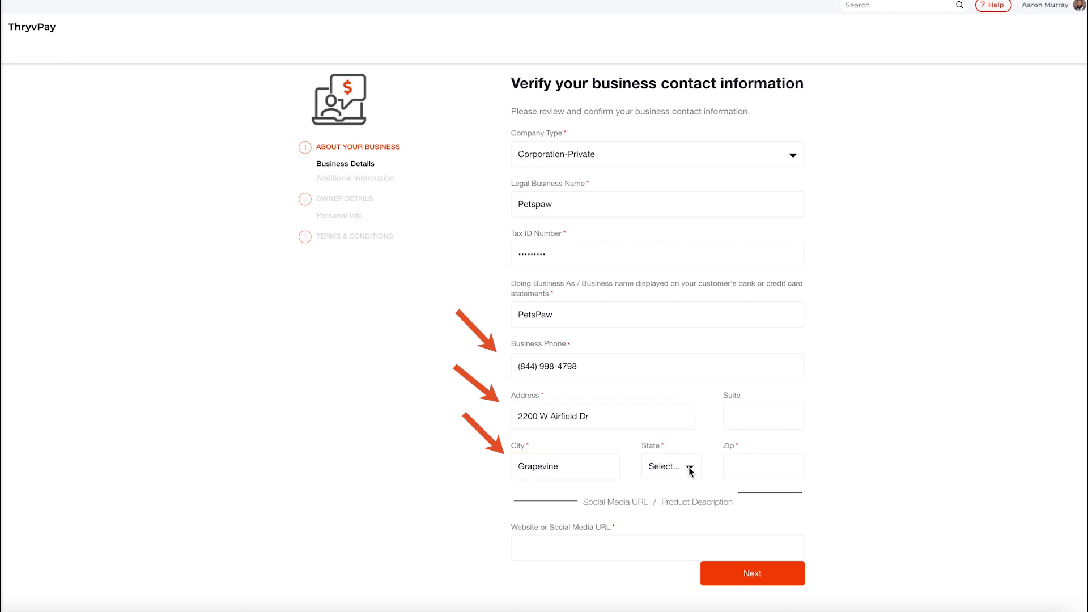
{"action": "left_click", "coordinate": [688, 471]}
{"action": "left_click", "coordinate": [663, 510]}
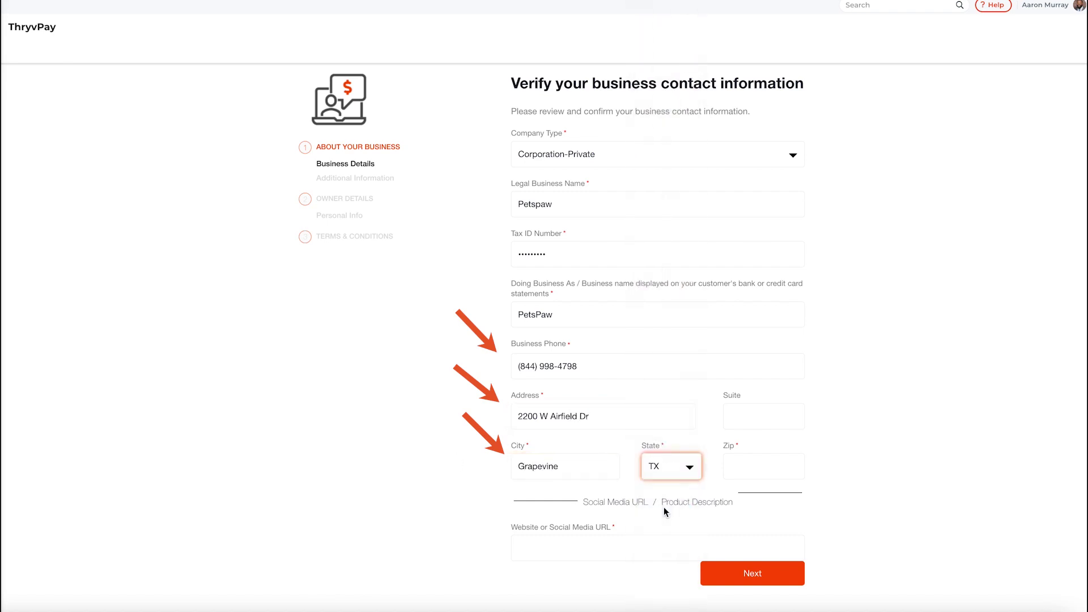
{"action": "key", "text": "Tab"}
{"action": "type", "text": "76051"}
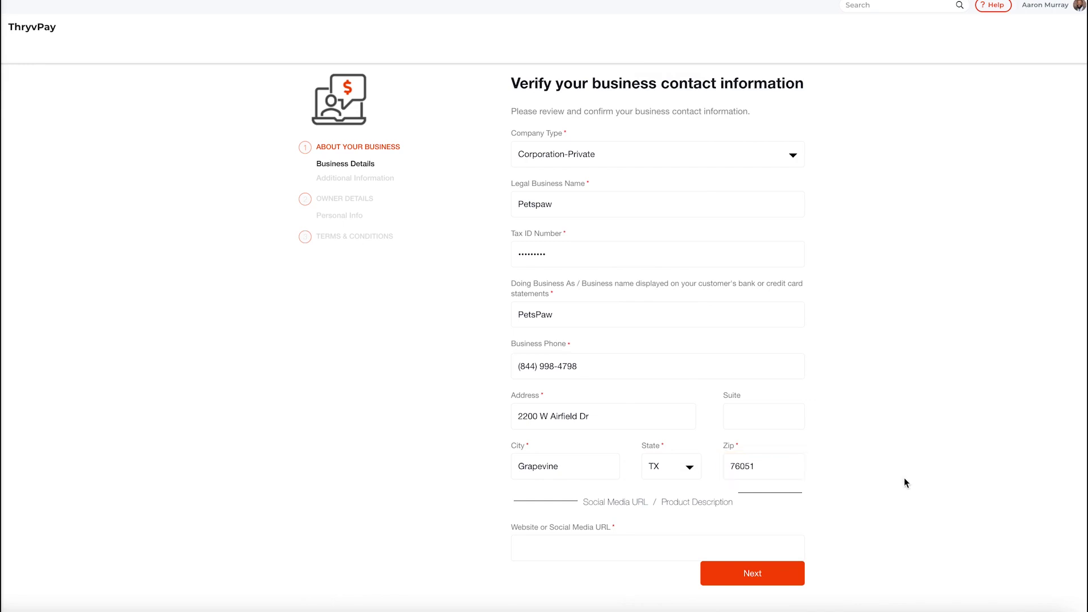
{"action": "key", "text": "Tab"}
{"action": "key", "text": "Tab"}
{"action": "type", "text": "https://www.petspaw.com"}
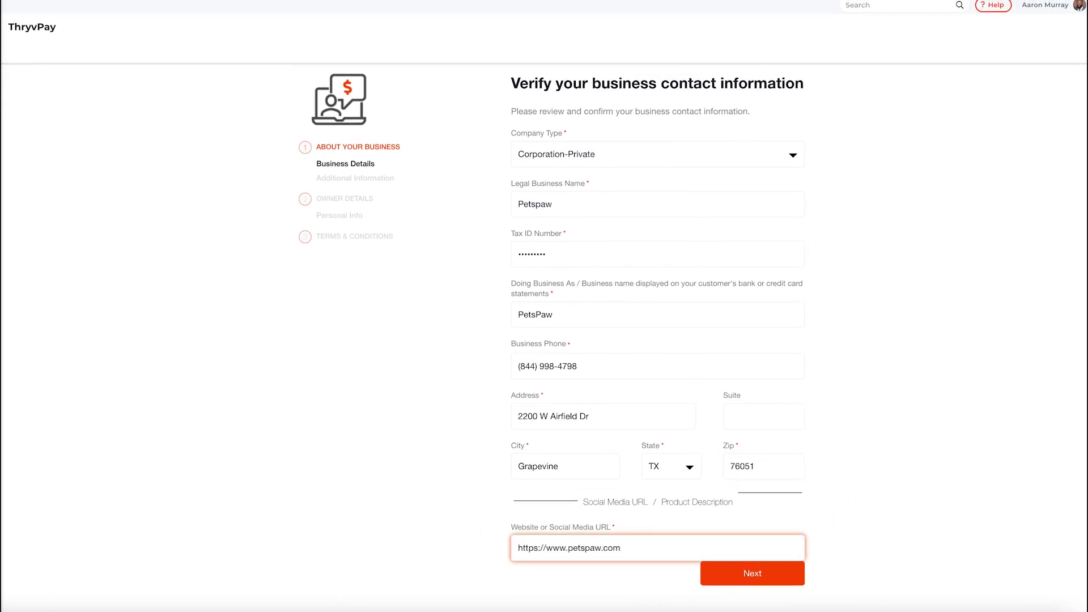
{"action": "left_click", "coordinate": [605, 589]}
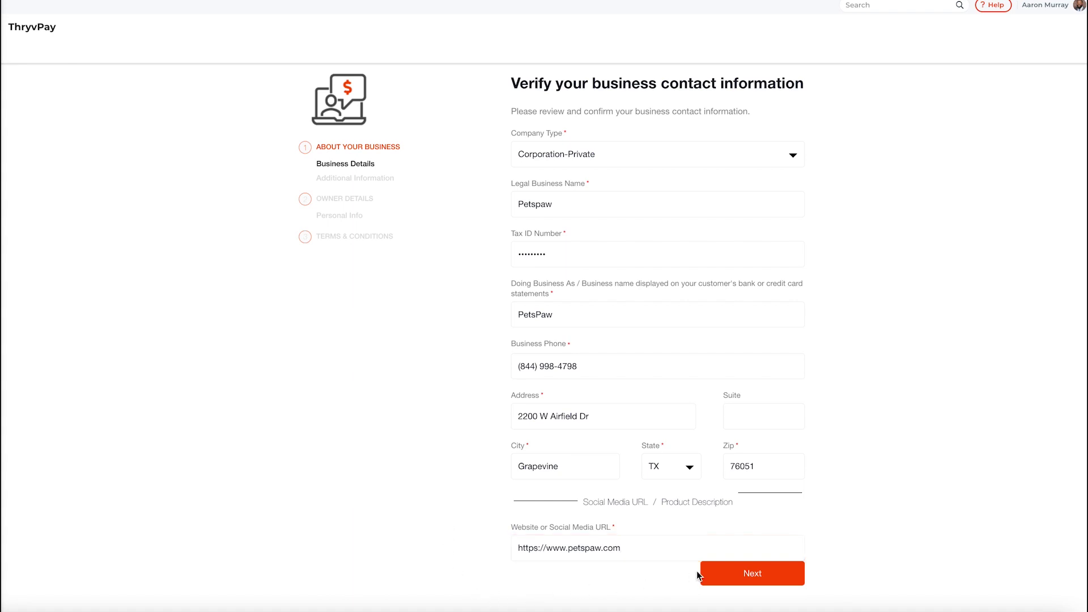
- Continue to additional info: year established 2017, average transaction $100, annual card volume $250,000
{"action": "left_click", "coordinate": [736, 573]}
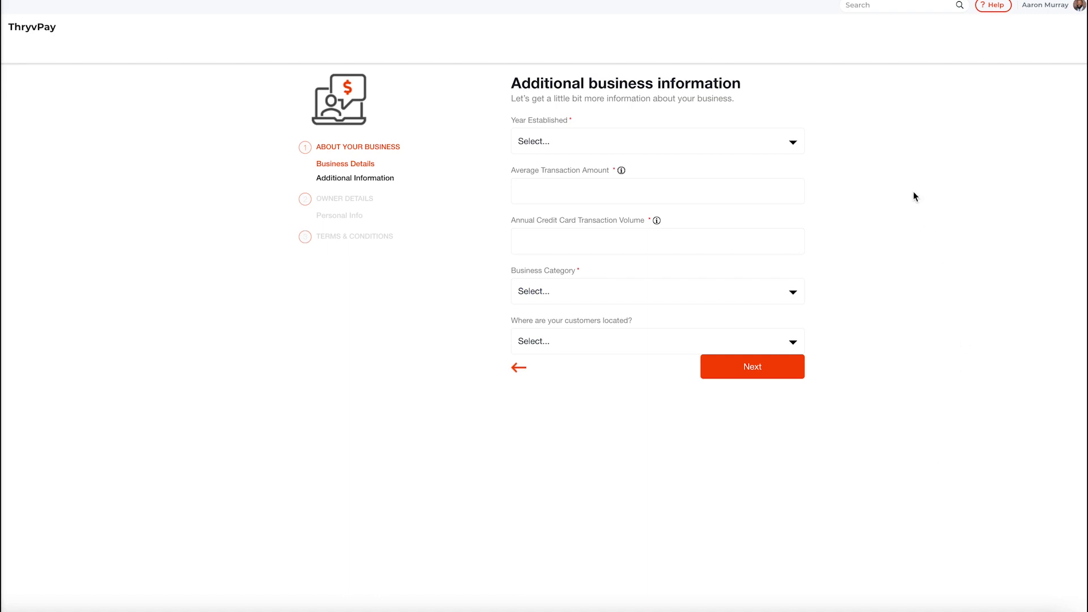
{"action": "left_click", "coordinate": [782, 143]}
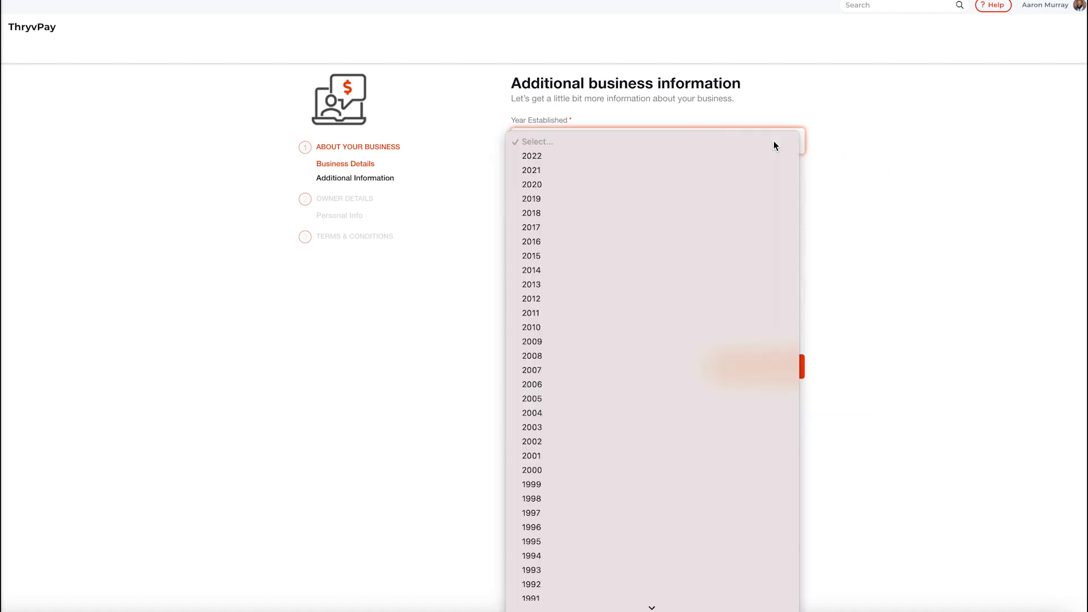
{"action": "key", "text": "Escape"}
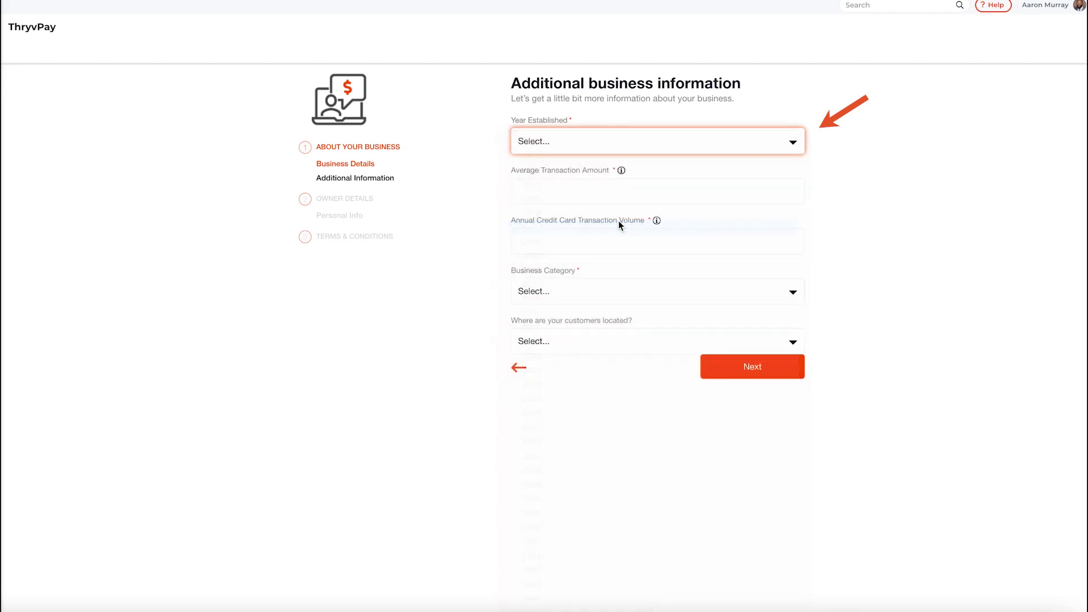
{"action": "left_click", "coordinate": [618, 224]}
{"action": "left_click", "coordinate": [647, 191]}
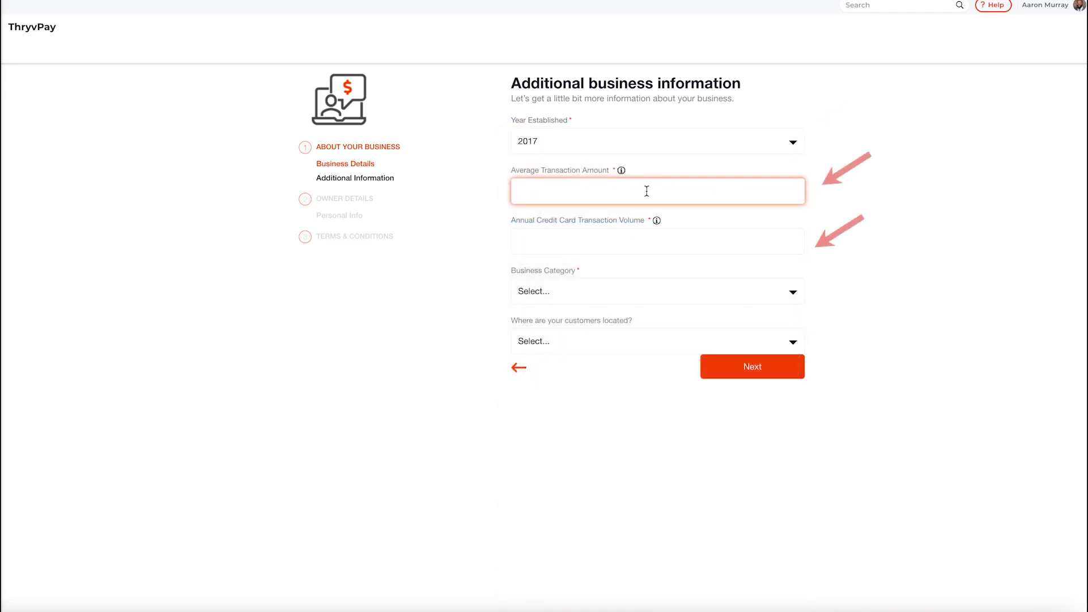
{"action": "type", "text": "$100"}
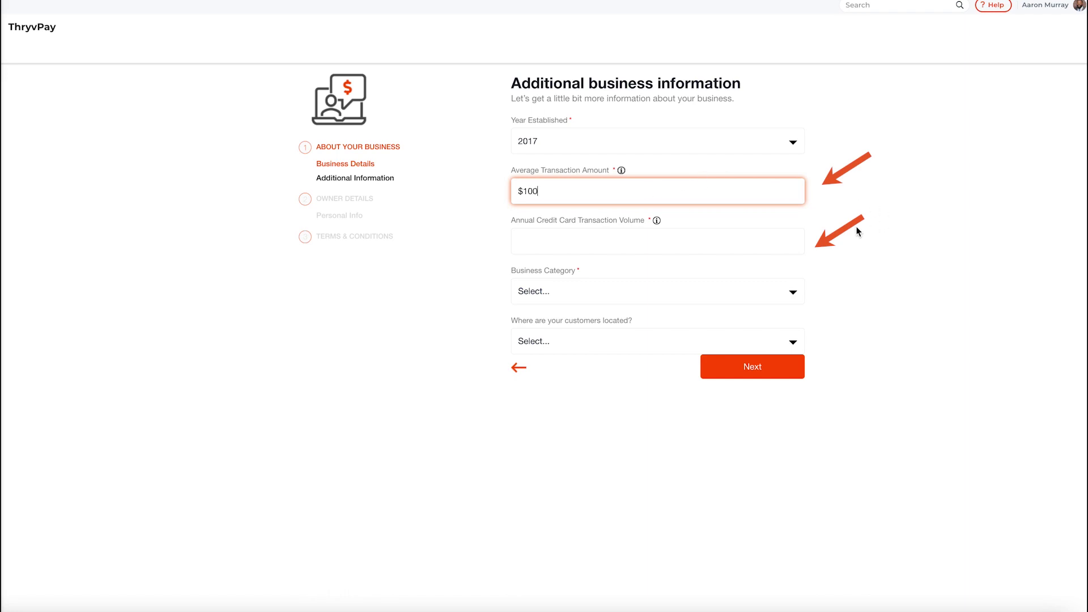
{"action": "left_click", "coordinate": [757, 244]}
{"action": "type", "text": "$250,000"}
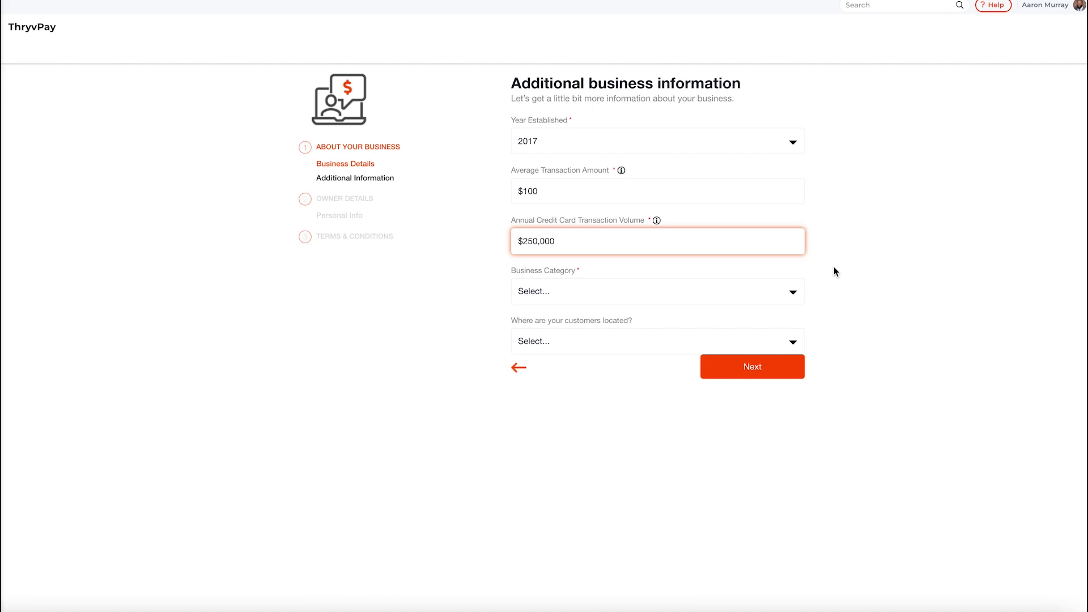
{"action": "left_click", "coordinate": [817, 293]}
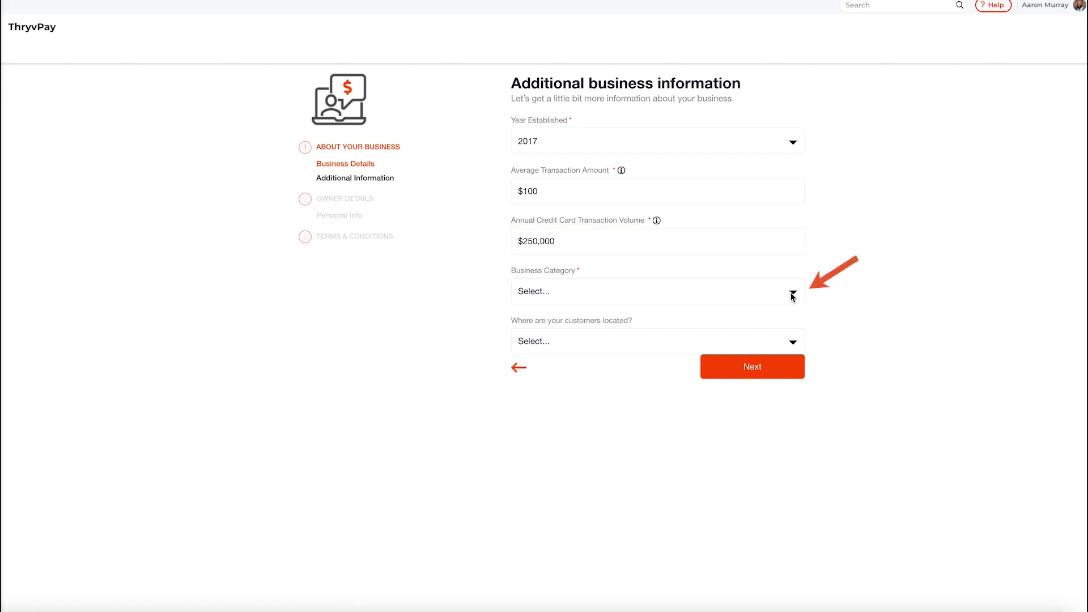
- Choose category 5995 Pet Shops, Pet Food, and Supplies and Local customers, then continue
{"action": "left_click", "coordinate": [792, 295]}
{"action": "scroll", "coordinate": [649, 311], "scroll_direction": "down", "scroll_amount": 5}
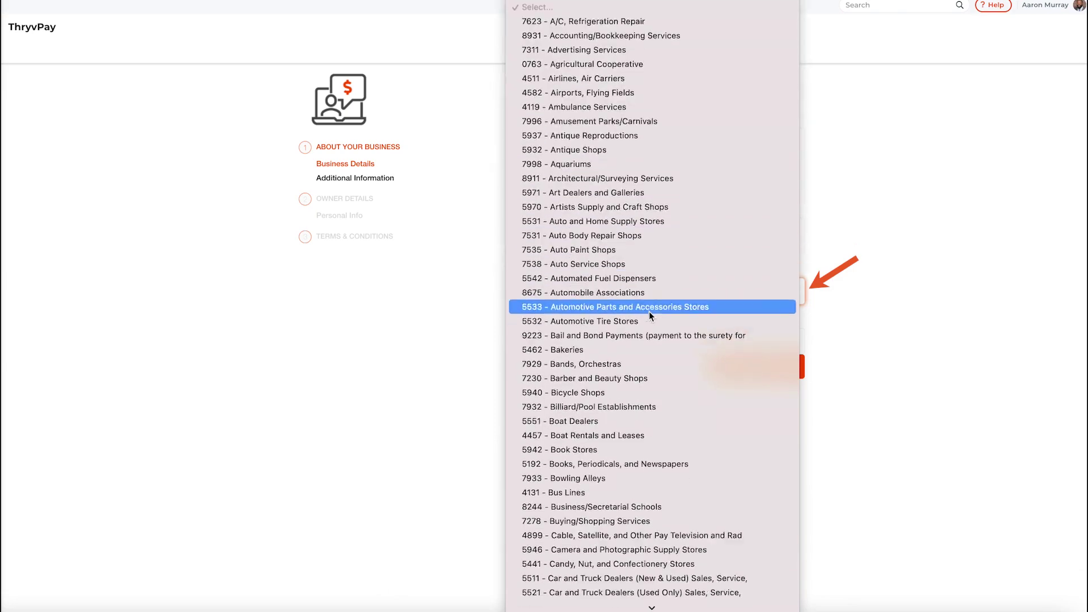
{"action": "scroll", "coordinate": [648, 311], "scroll_direction": "down", "scroll_amount": 15}
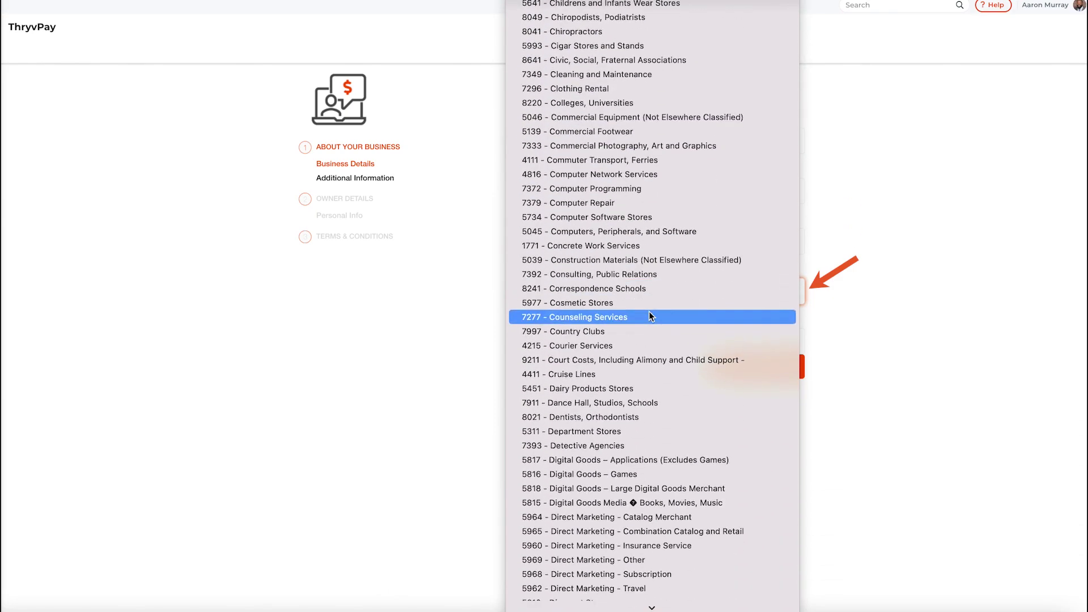
{"action": "scroll", "coordinate": [649, 316], "scroll_direction": "down", "scroll_amount": 20}
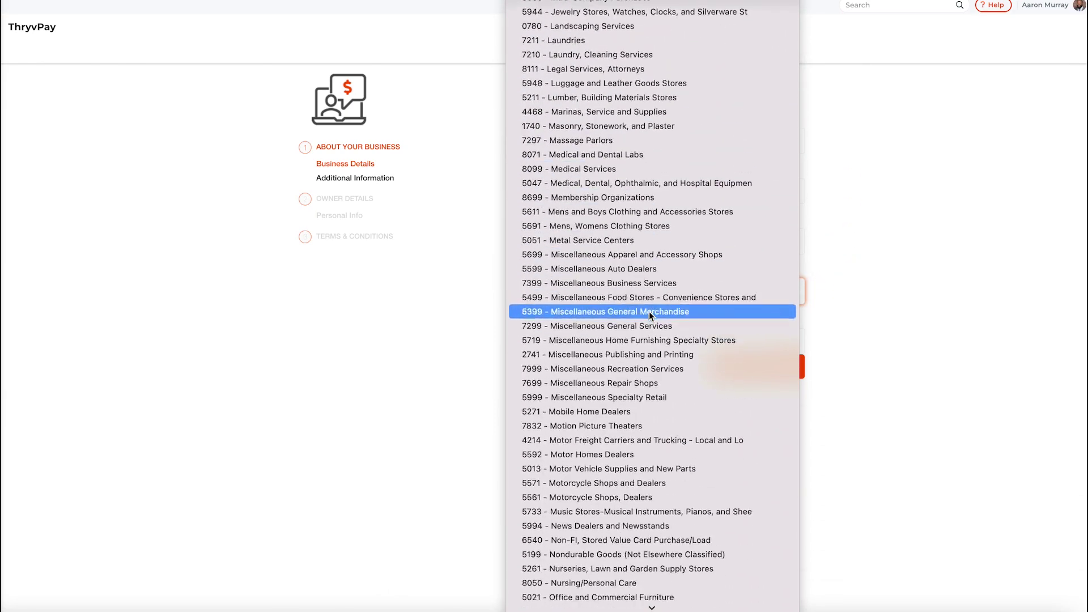
{"action": "scroll", "coordinate": [649, 315], "scroll_direction": "down", "scroll_amount": 8}
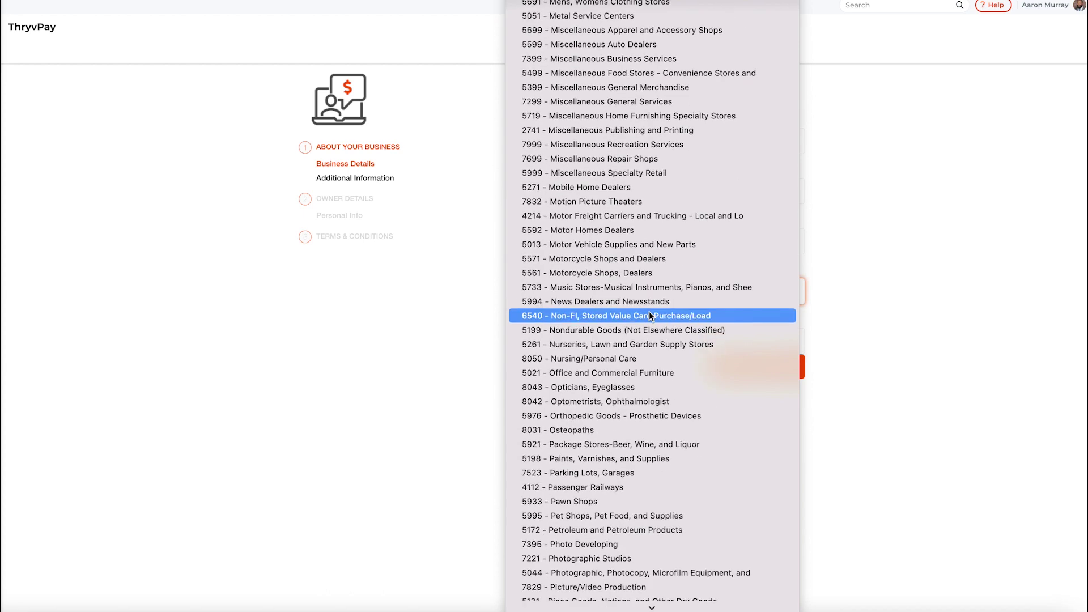
{"action": "left_click", "coordinate": [616, 516]}
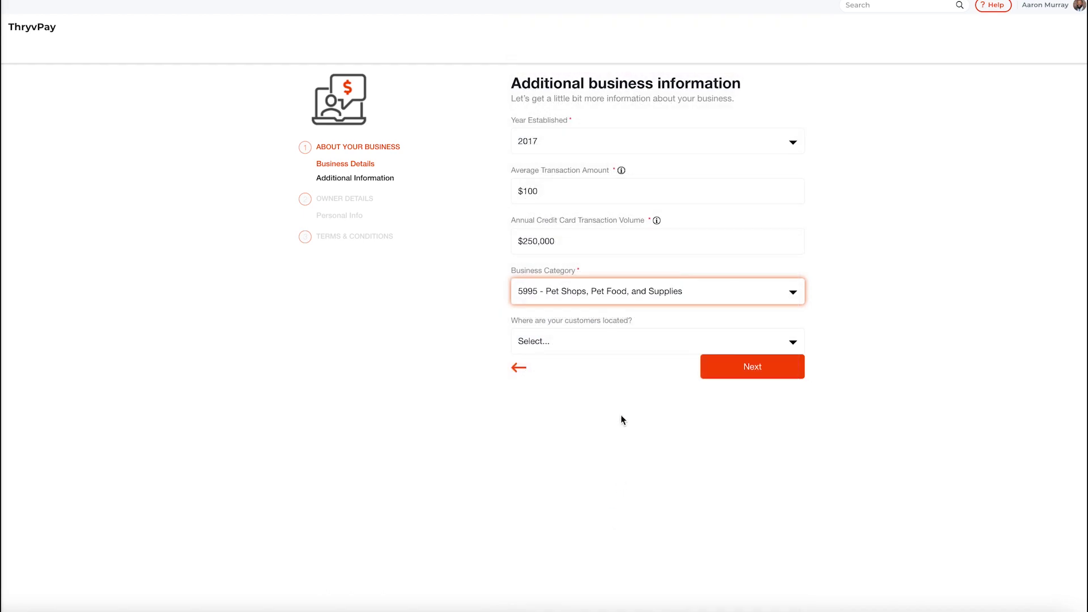
{"action": "left_click", "coordinate": [624, 346]}
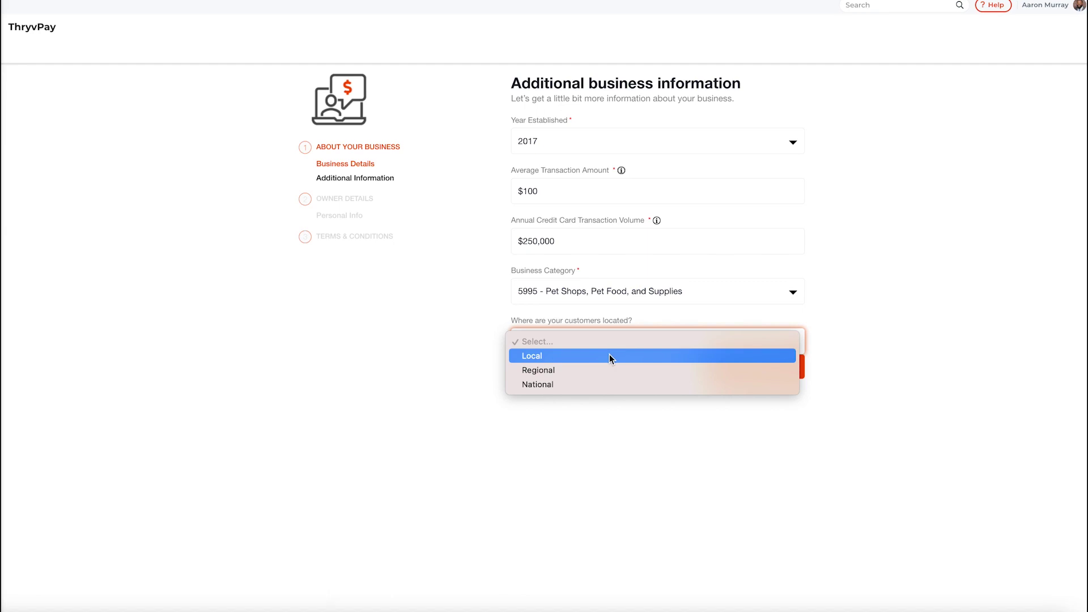
{"action": "left_click", "coordinate": [610, 355]}
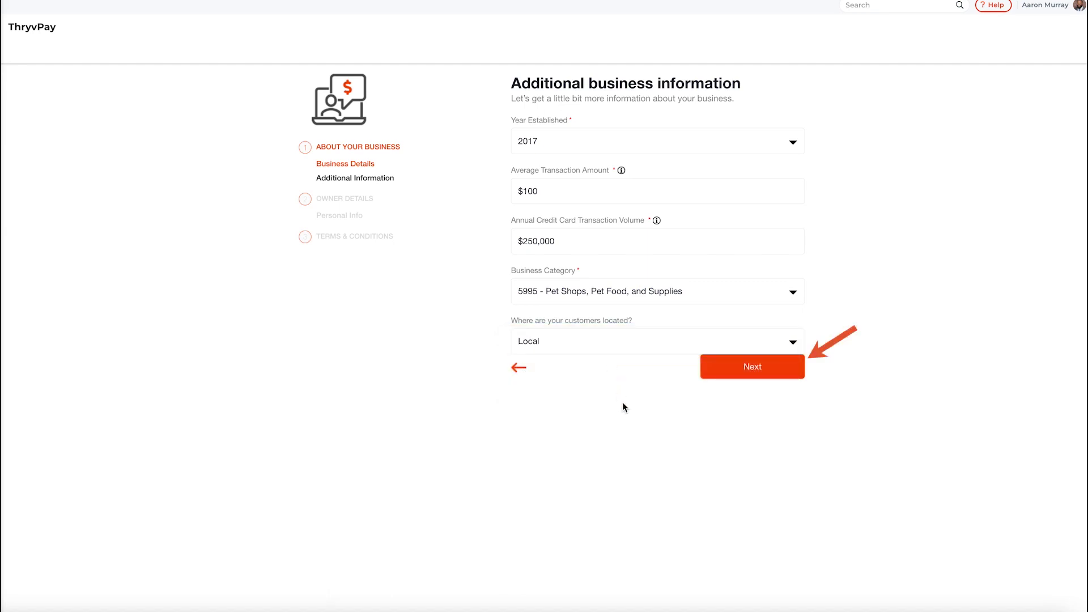
{"action": "left_click", "coordinate": [733, 366]}
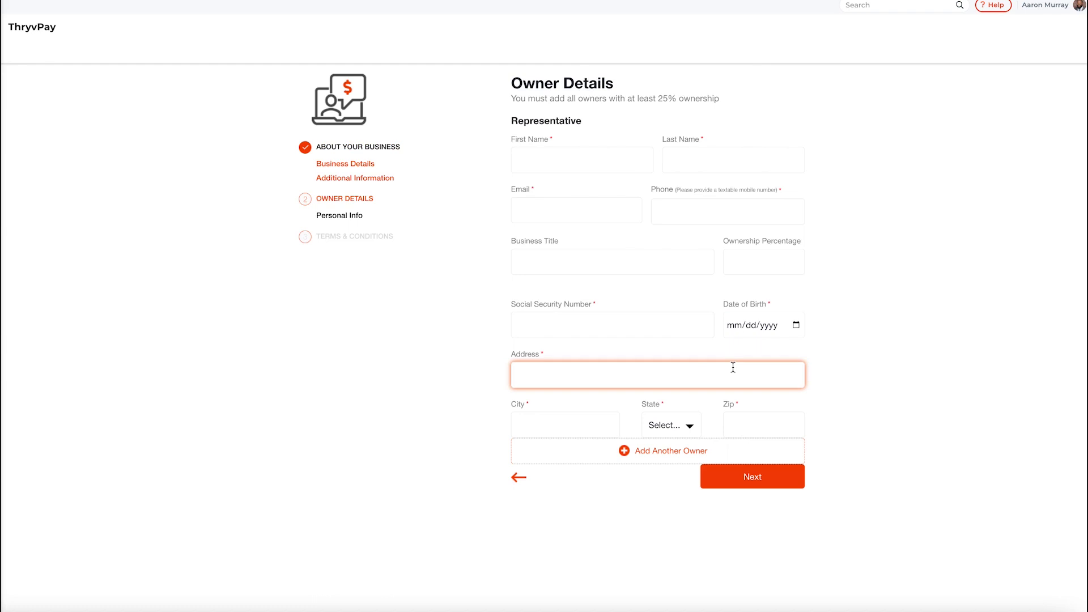
- Enter the owner's name, e-mail and phone, with business title Owner and 100% ownership
{"action": "left_click", "coordinate": [576, 159]}
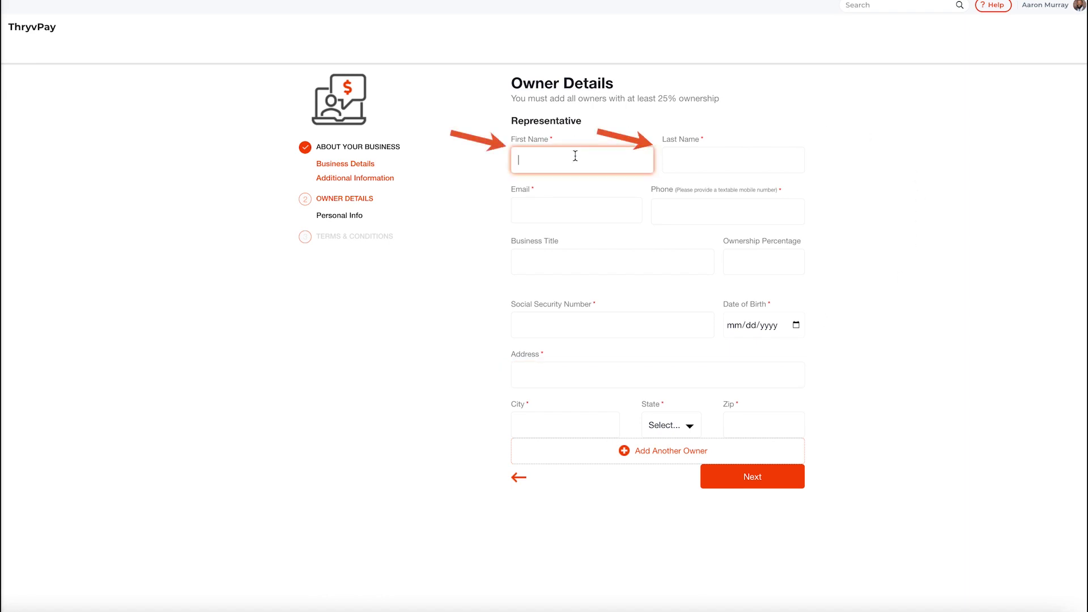
{"action": "key", "text": "Tab"}
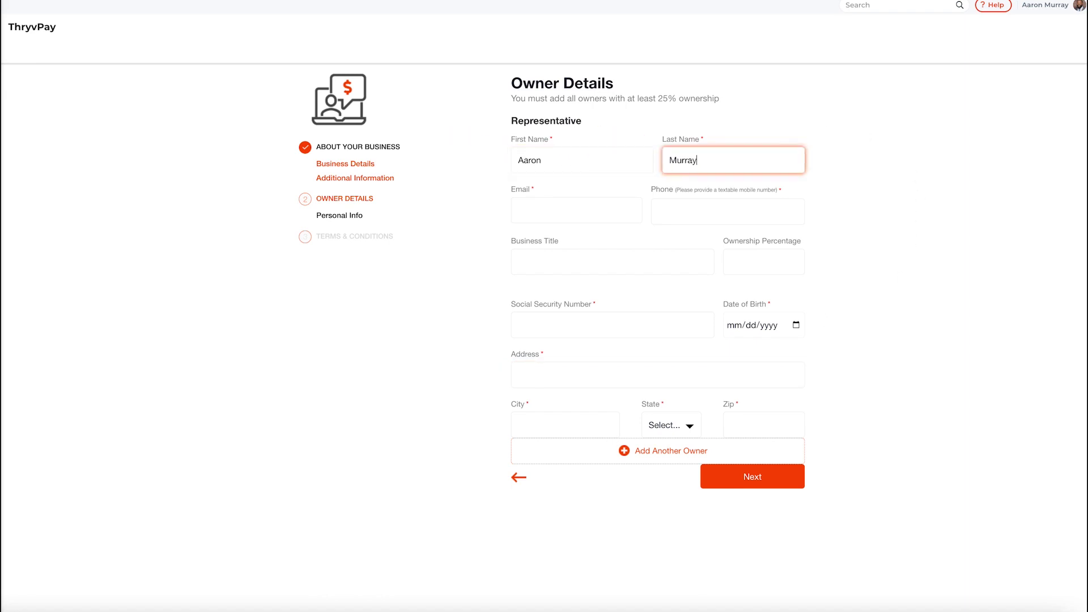
{"action": "key", "text": "Tab"}
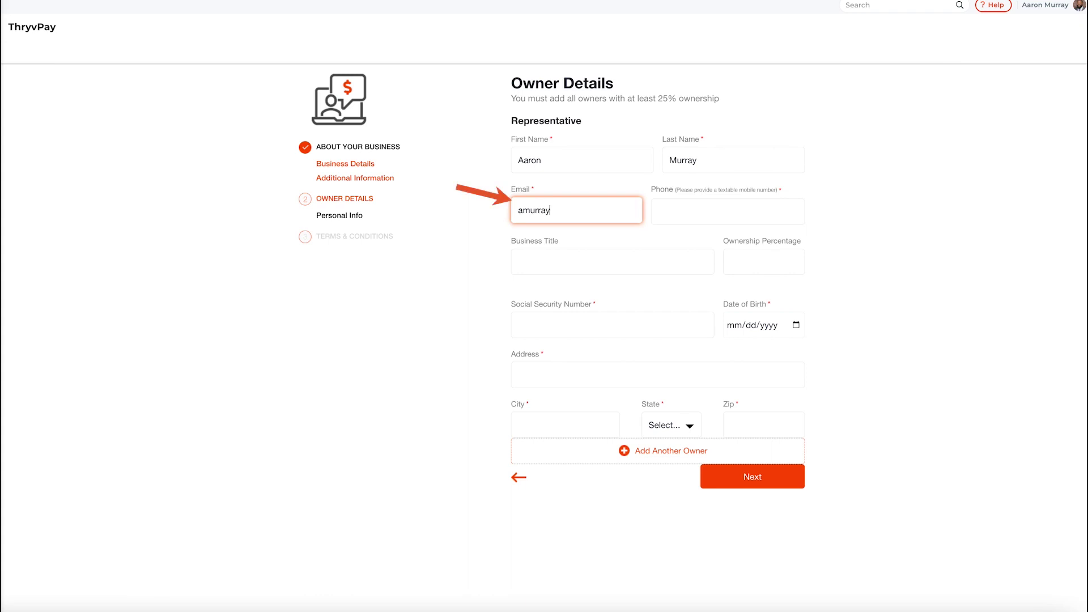
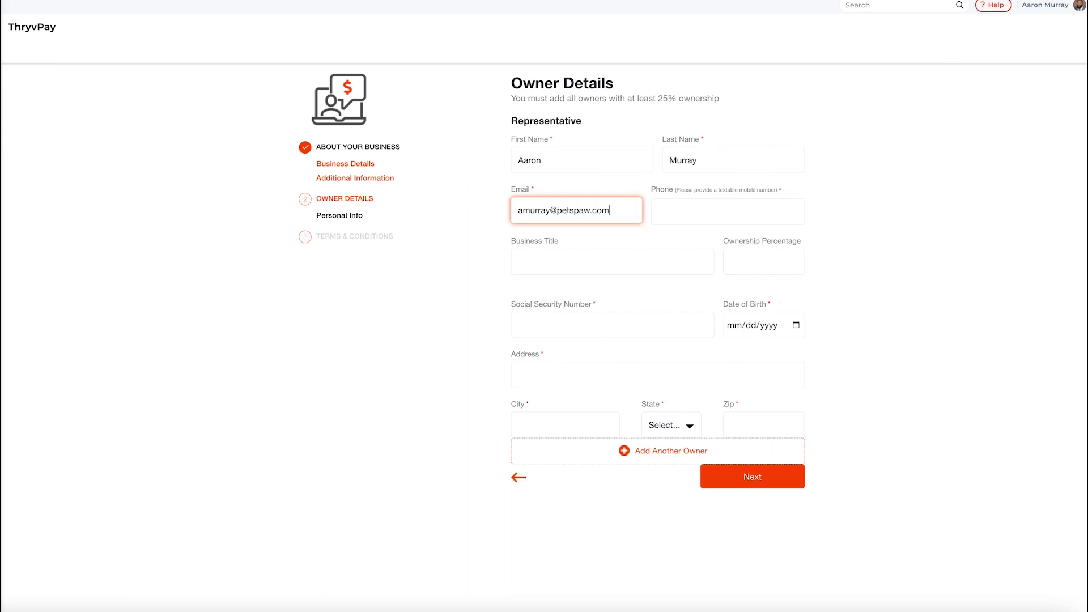
{"action": "left_click", "coordinate": [776, 221]}
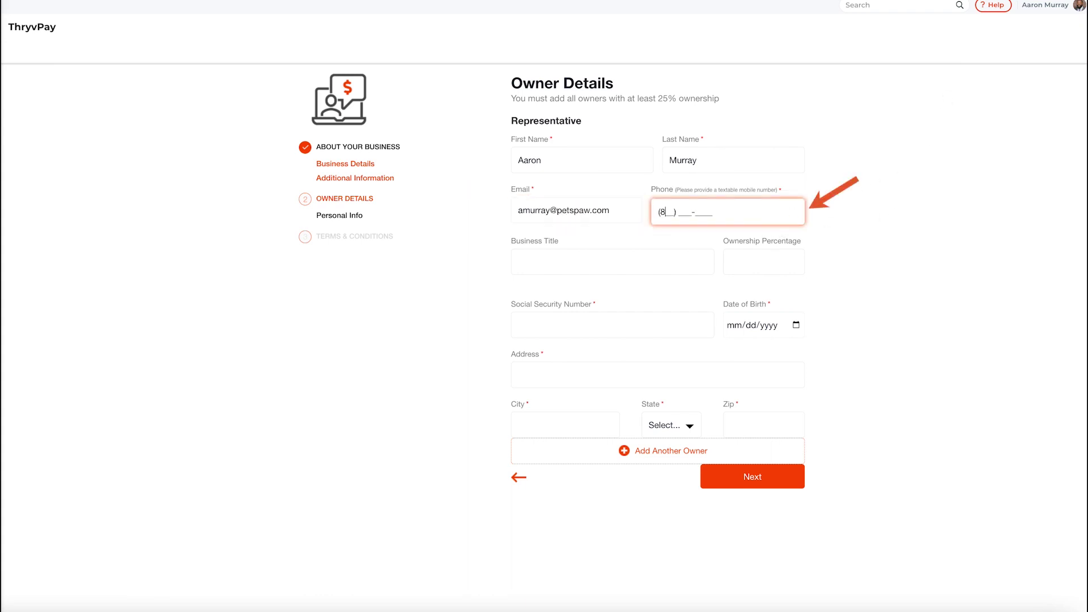
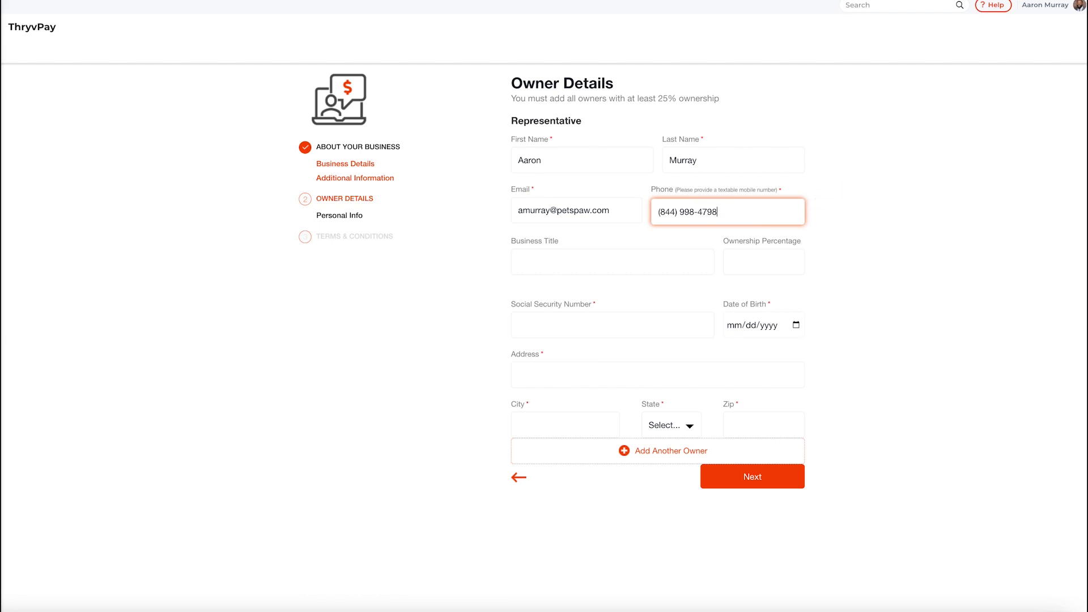
{"action": "left_click", "coordinate": [595, 252]}
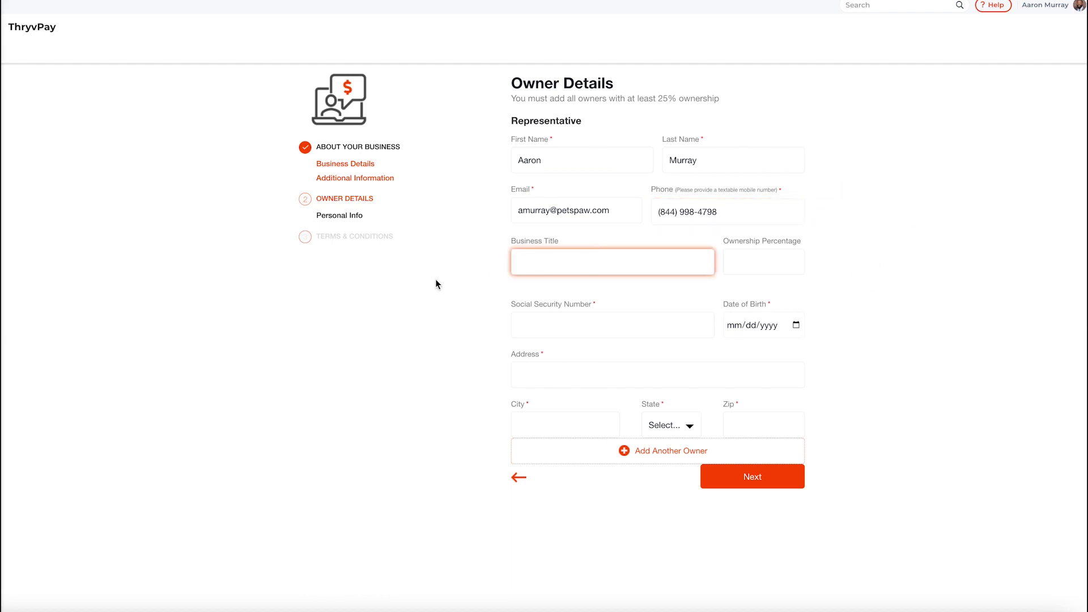
{"action": "type", "text": "Owner"}
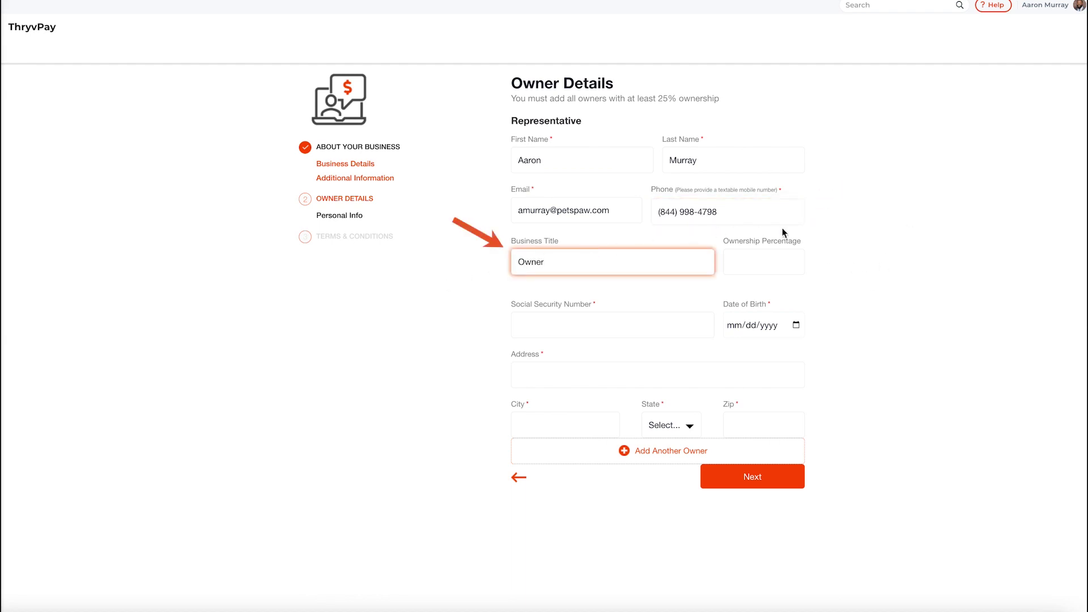
{"action": "left_click", "coordinate": [784, 253]}
{"action": "type", "text": "100"}
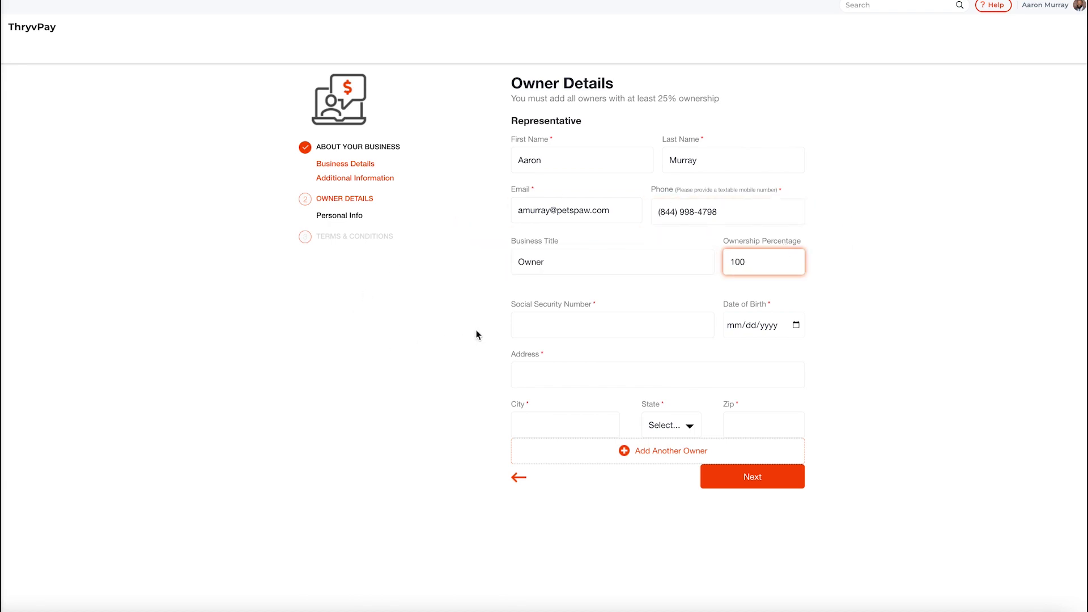
- Fill in the owner's Social Security number, birth date and home address with state TX, then continue
{"action": "left_click", "coordinate": [533, 325]}
{"action": "type", "text": "•••••••••"}
{"action": "left_click", "coordinate": [745, 324]}
{"action": "key", "text": "Tab"}
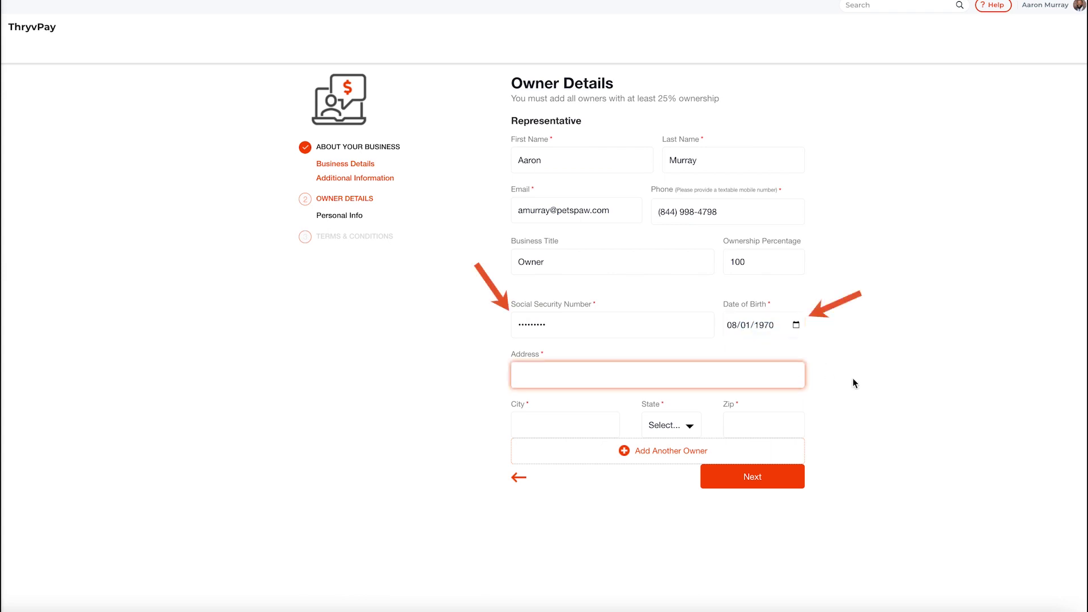
{"action": "key", "text": "Tab"}
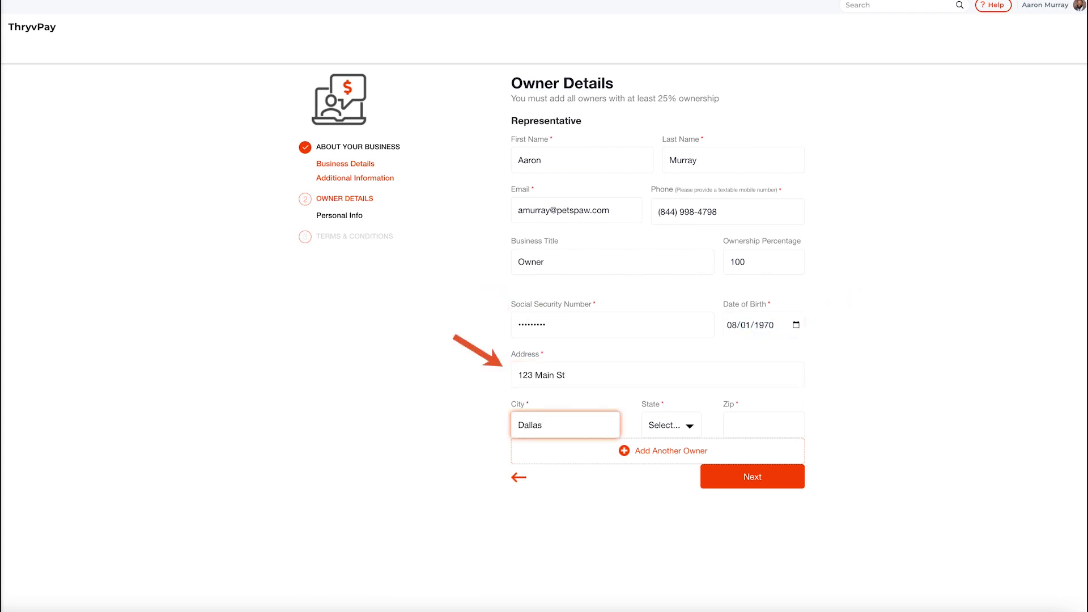
{"action": "left_click", "coordinate": [687, 426]}
{"action": "left_click", "coordinate": [683, 503]}
{"action": "key", "text": "Tab"}
{"action": "type", "text": "76"}
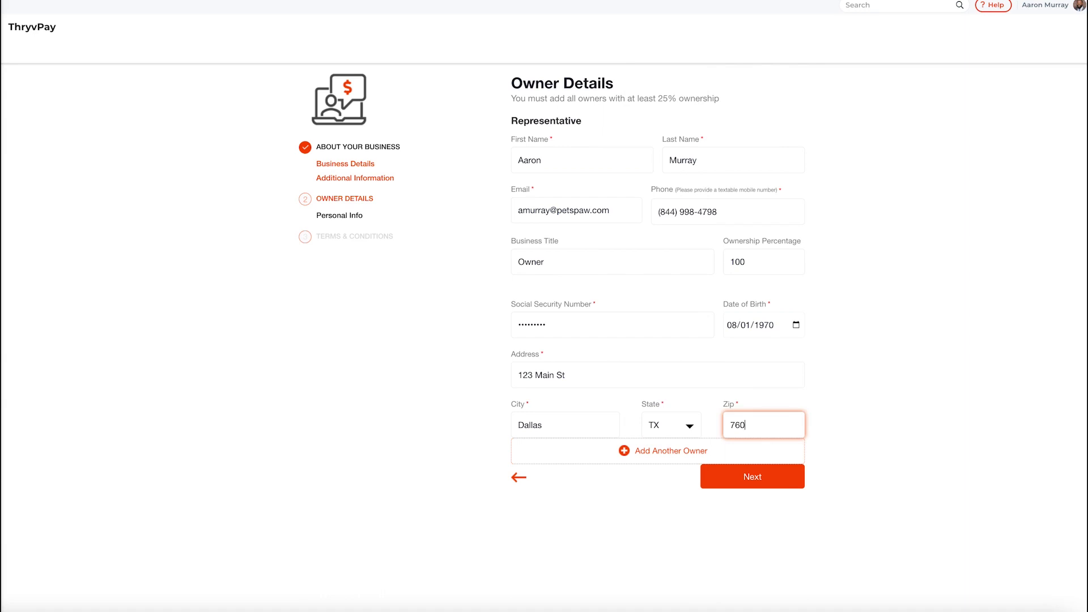
{"action": "type", "text": "054"}
{"action": "left_click", "coordinate": [868, 411]}
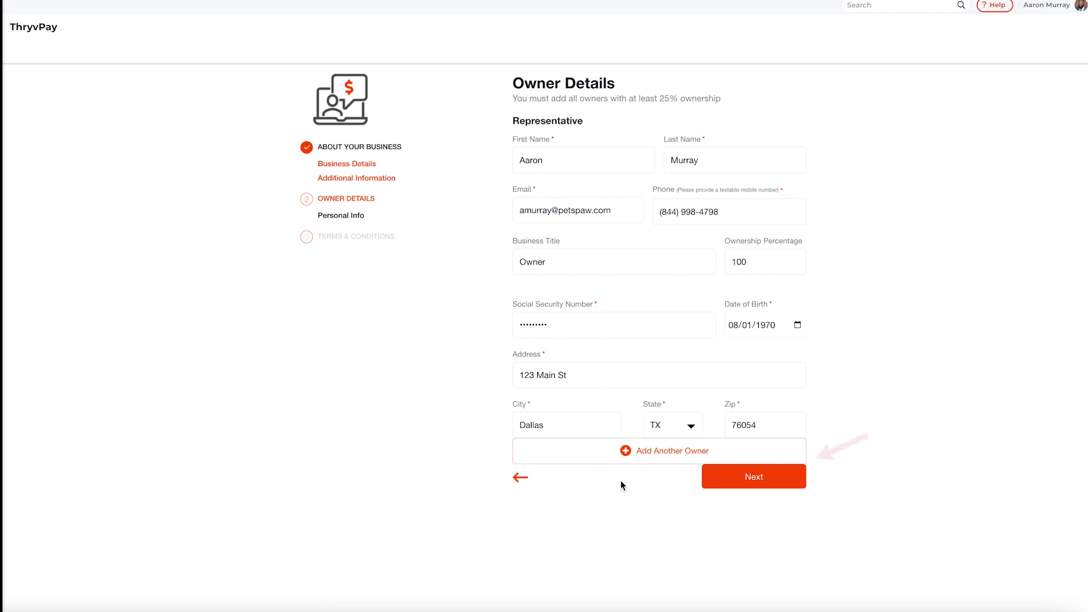
{"action": "left_click", "coordinate": [750, 480]}
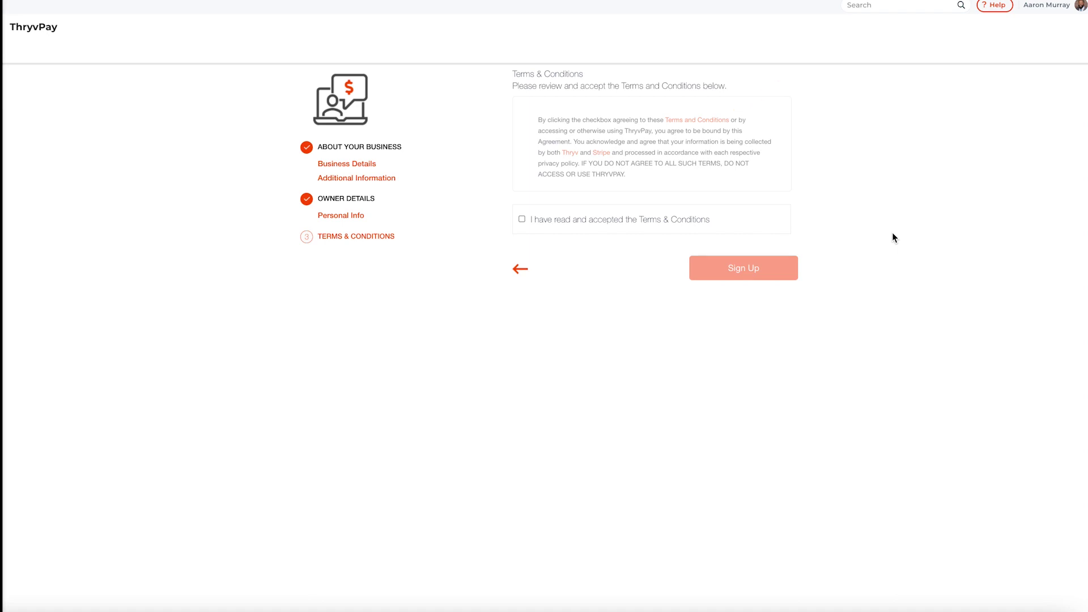
- Accept the ThryvPay Terms & Conditions and submit the sign-up
{"action": "left_click", "coordinate": [522, 220]}
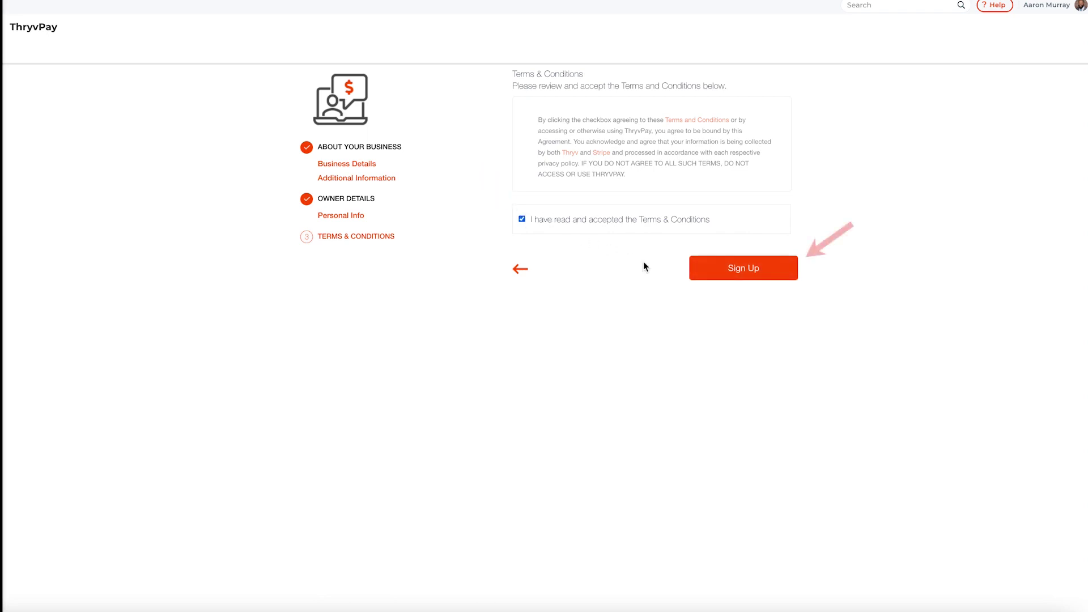
{"action": "left_click", "coordinate": [738, 275]}
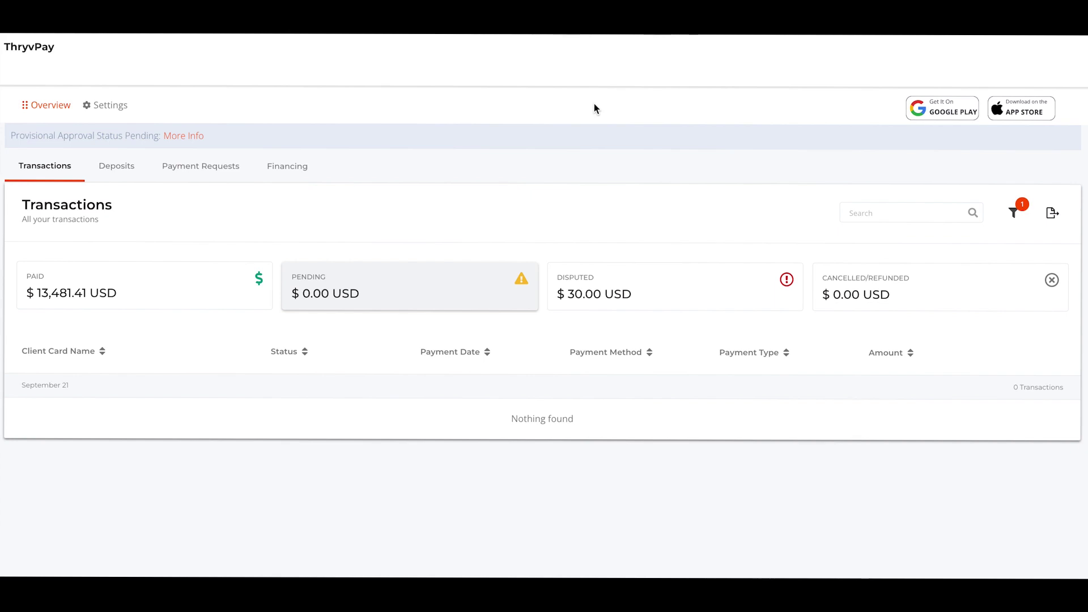
- Open ThryvPay Settings and view the Identity Verification document upload page
{"action": "left_click", "coordinate": [109, 106]}
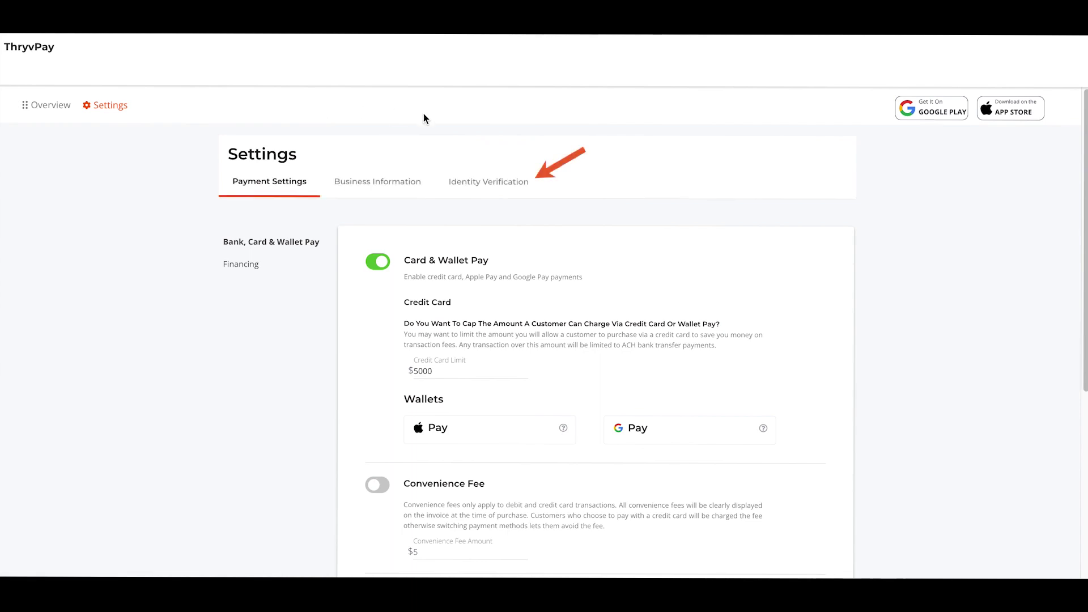
{"action": "left_click", "coordinate": [515, 181]}
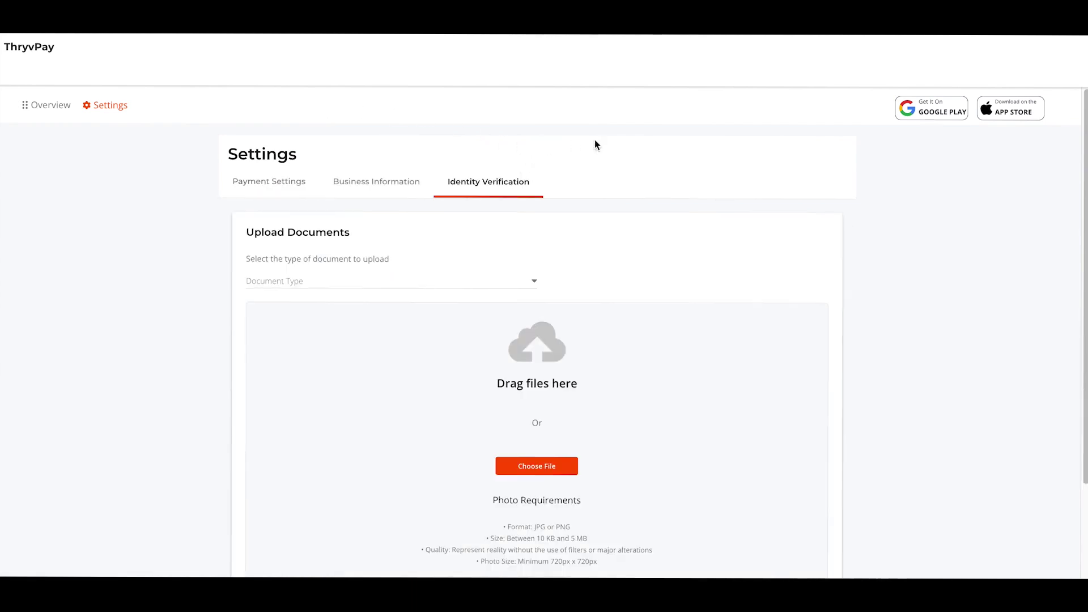
{"action": "scroll", "coordinate": [927, 293], "scroll_direction": "down", "scroll_amount": 2}
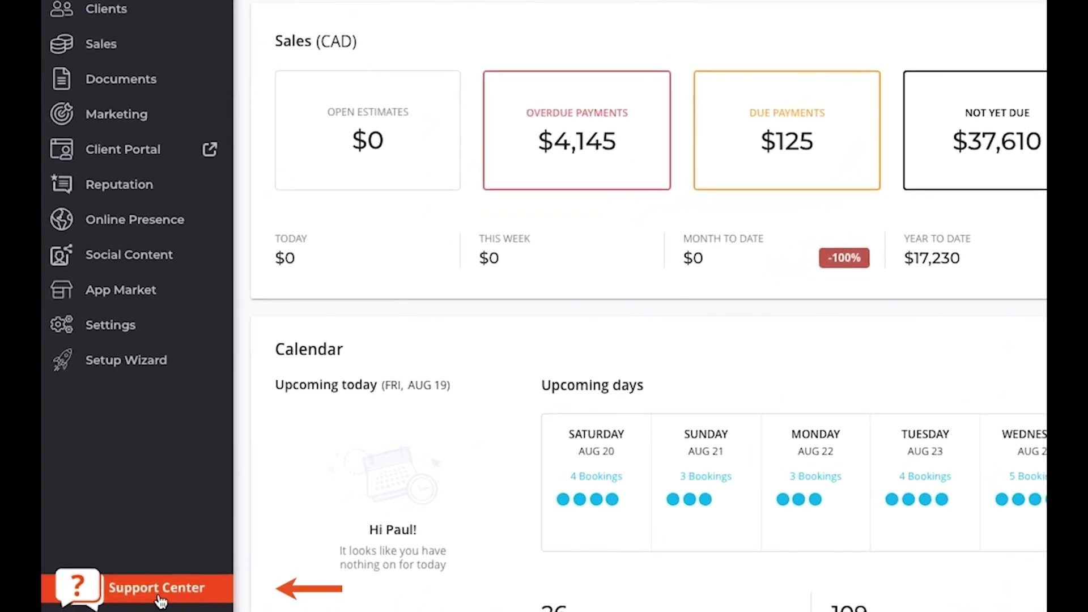
- Open Support Center's Resources & Support panel and choose Contact Us
{"action": "left_click", "coordinate": [161, 592]}
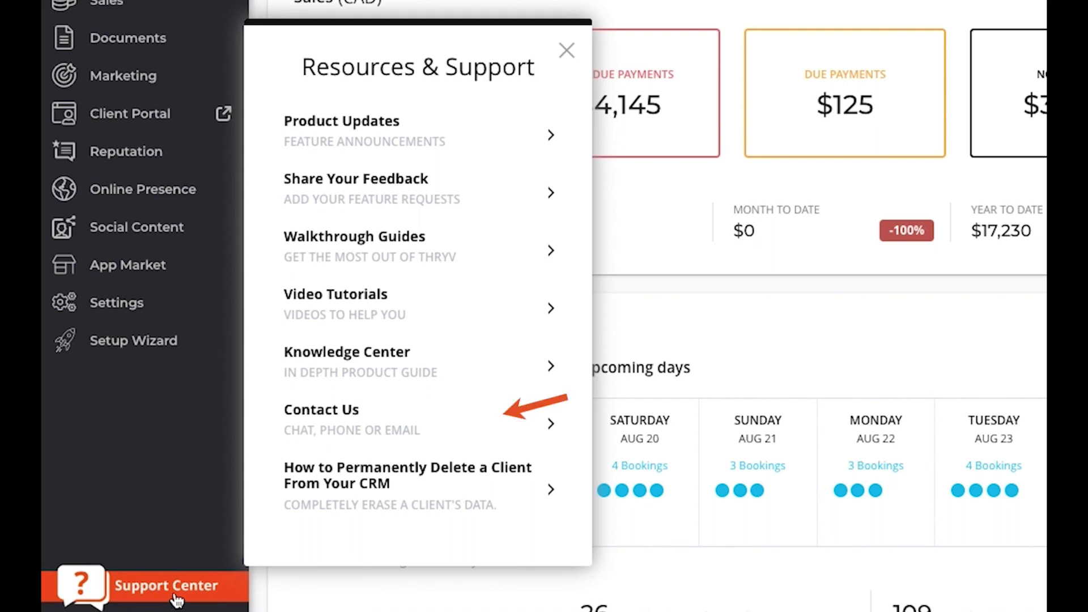
{"action": "left_click", "coordinate": [461, 430]}
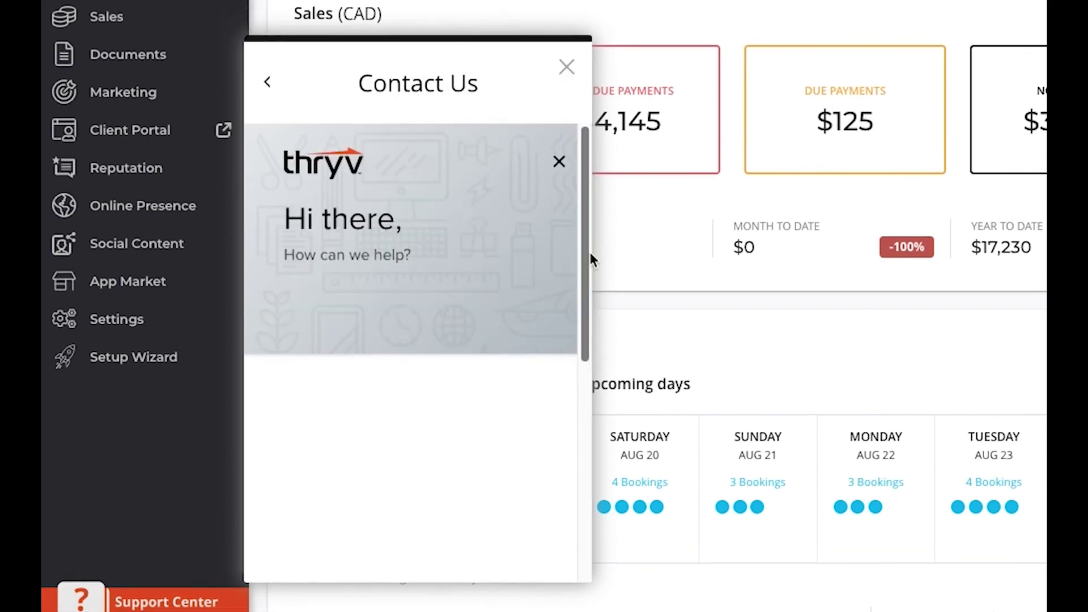